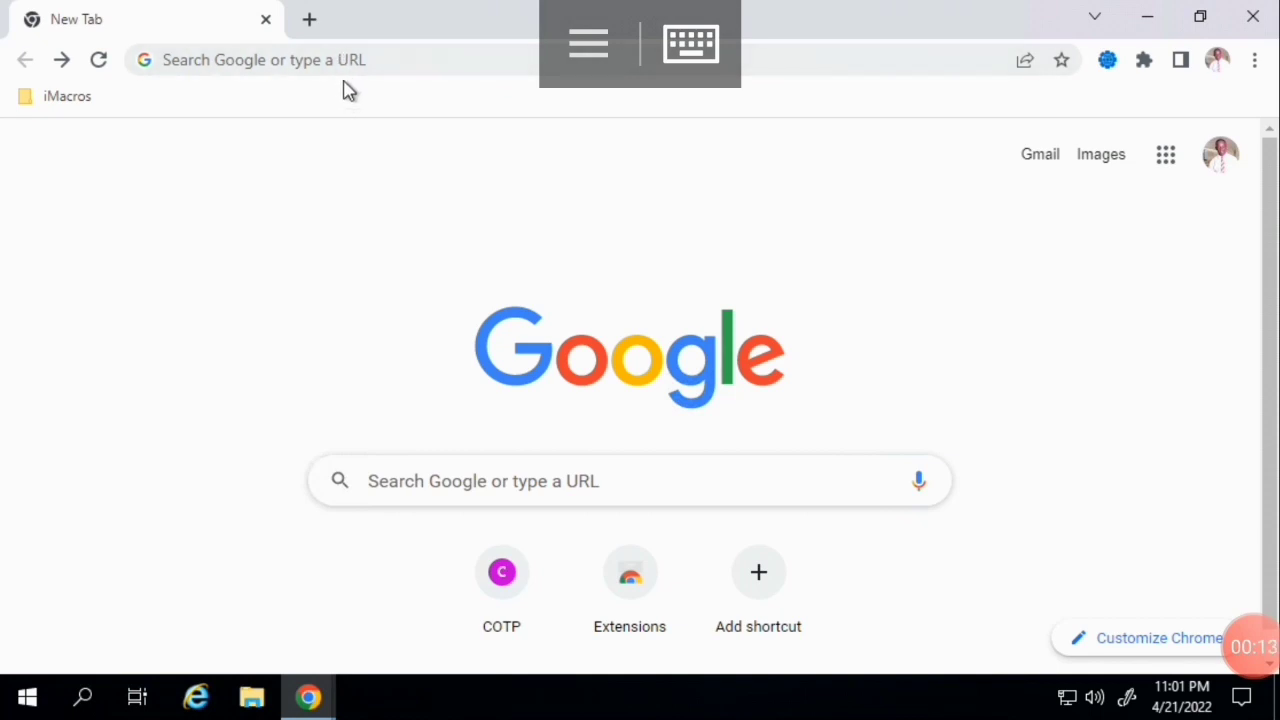
Search Google for gmail and open the Gmail inbox from the Gmail - Google result.
left_click(410, 50)
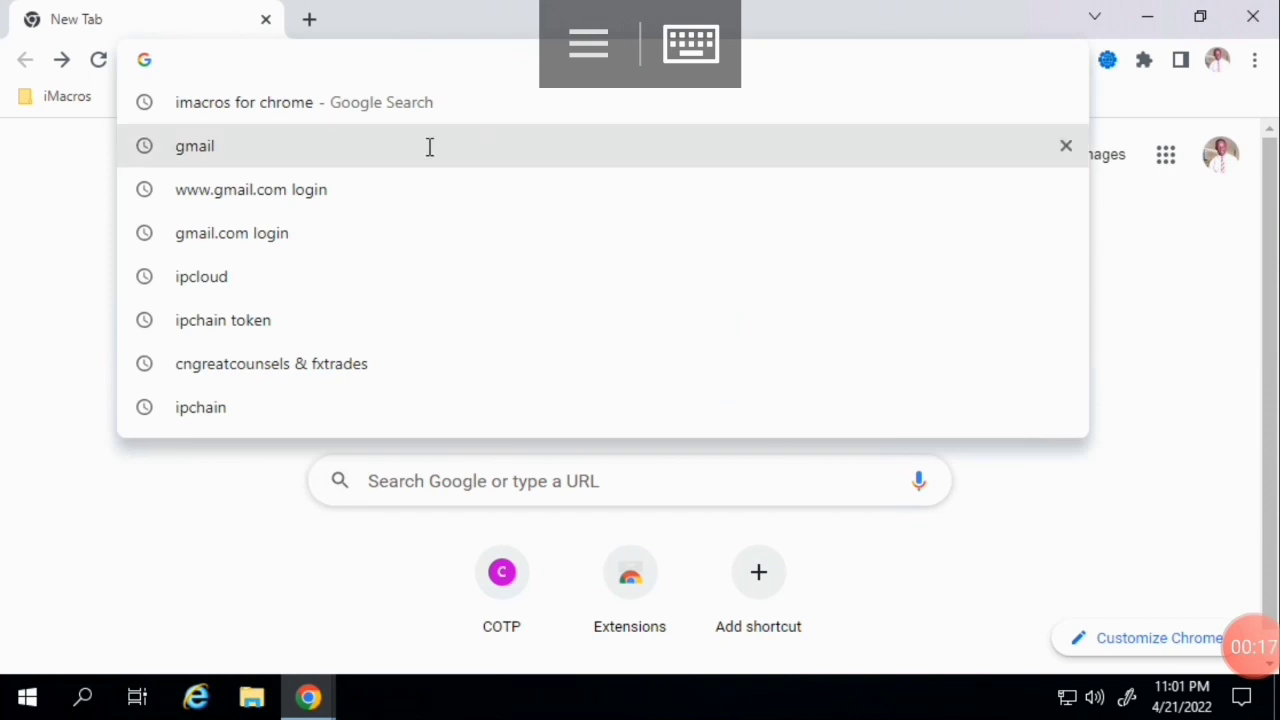
left_click(313, 151)
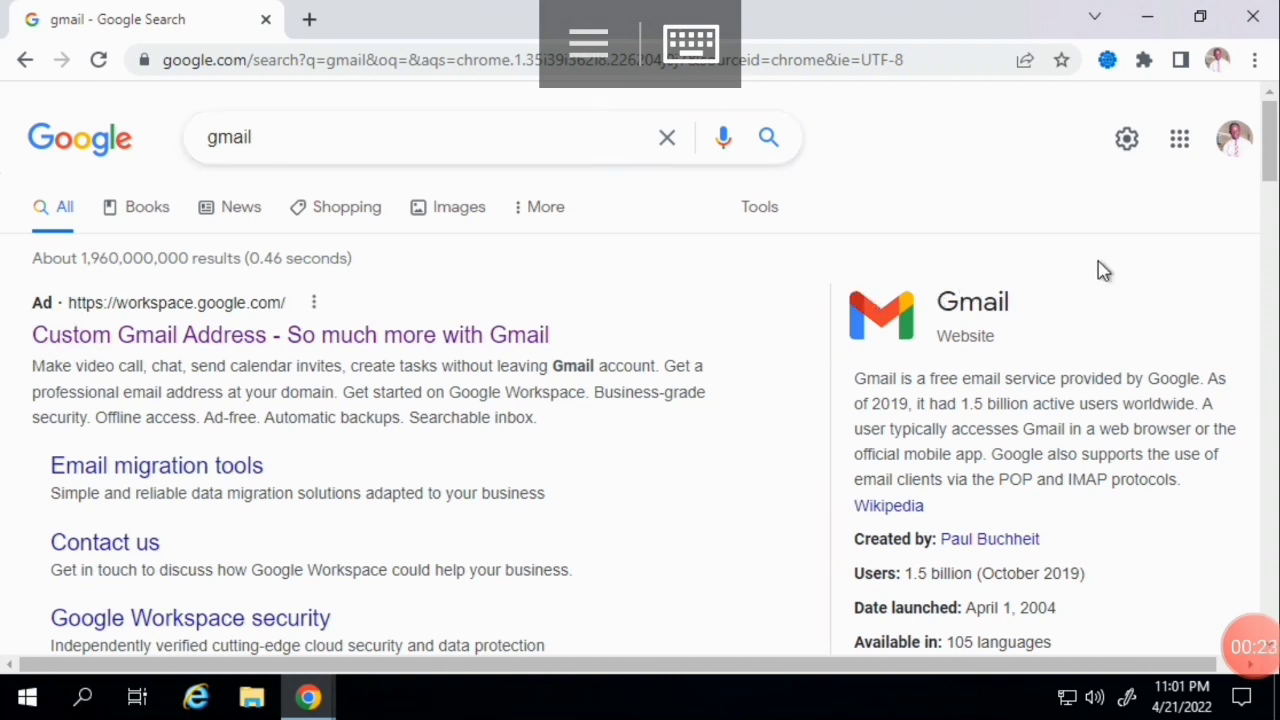
left_click(1276, 205)
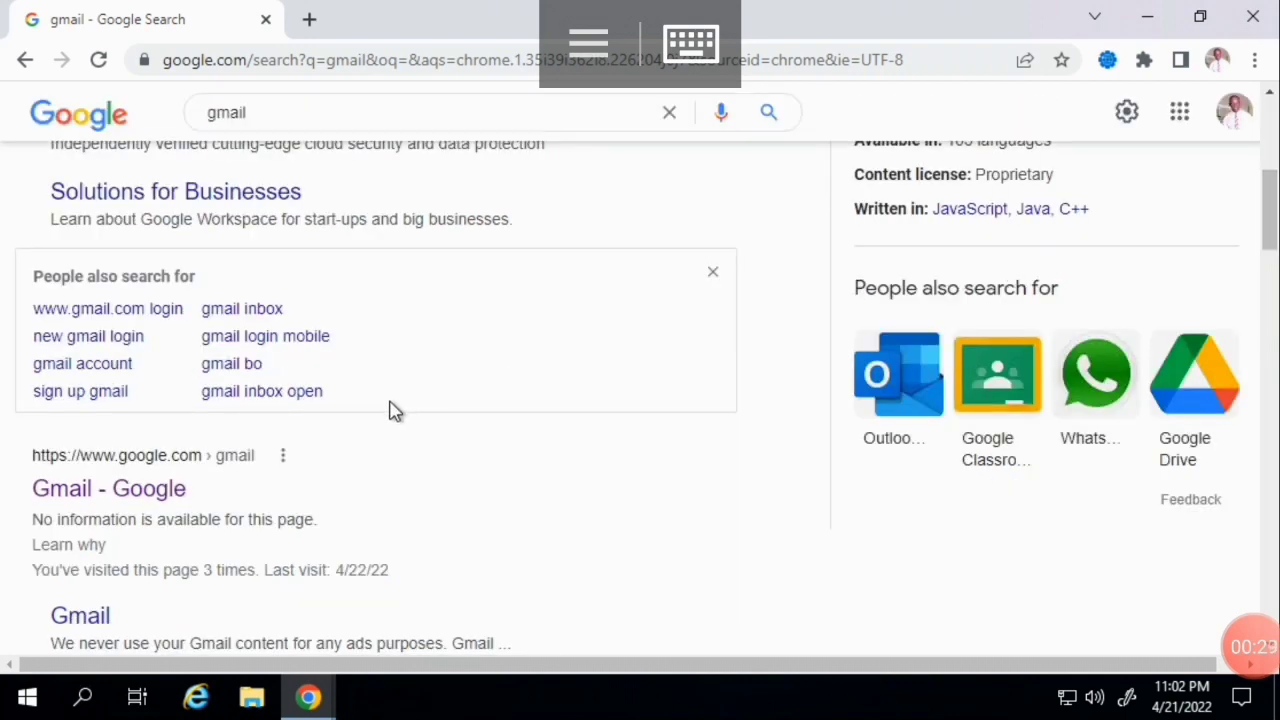
left_click(170, 489)
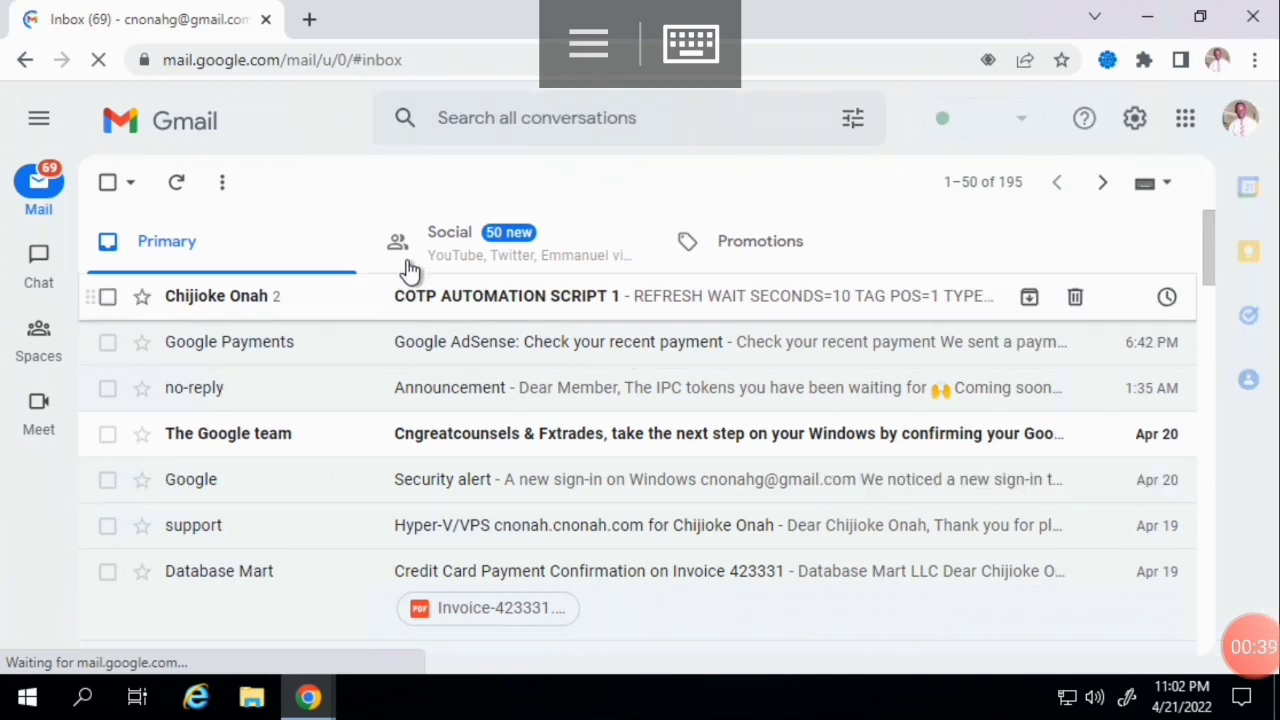
Open the COTP AUTOMATION SCRIPT 1 email, expand its first message and download that message.
left_click(505, 298)
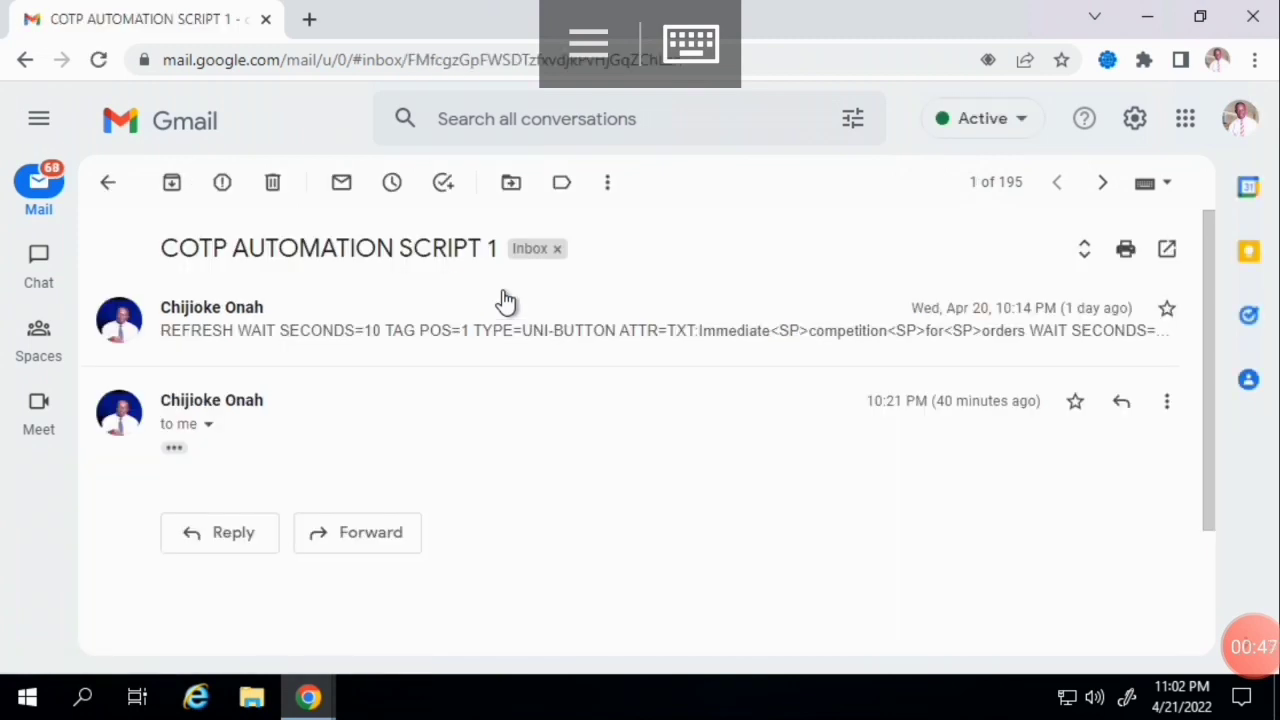
left_click(536, 341)
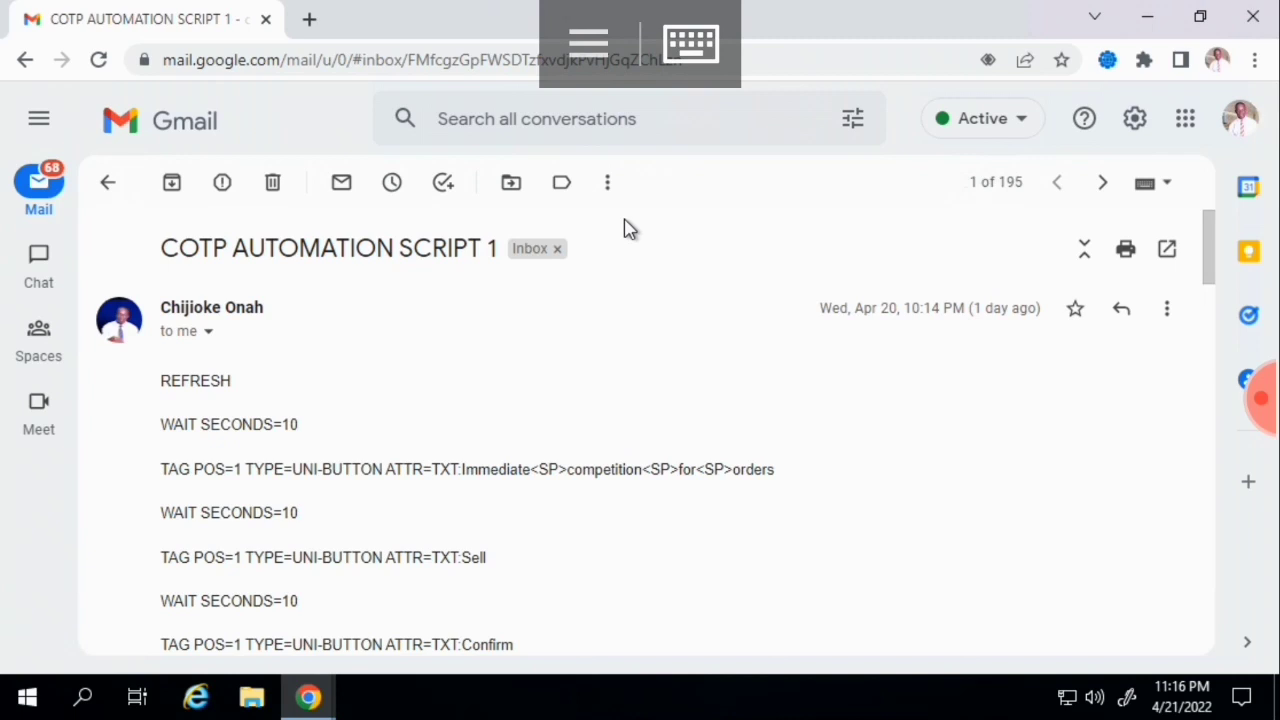
left_click(1171, 311)
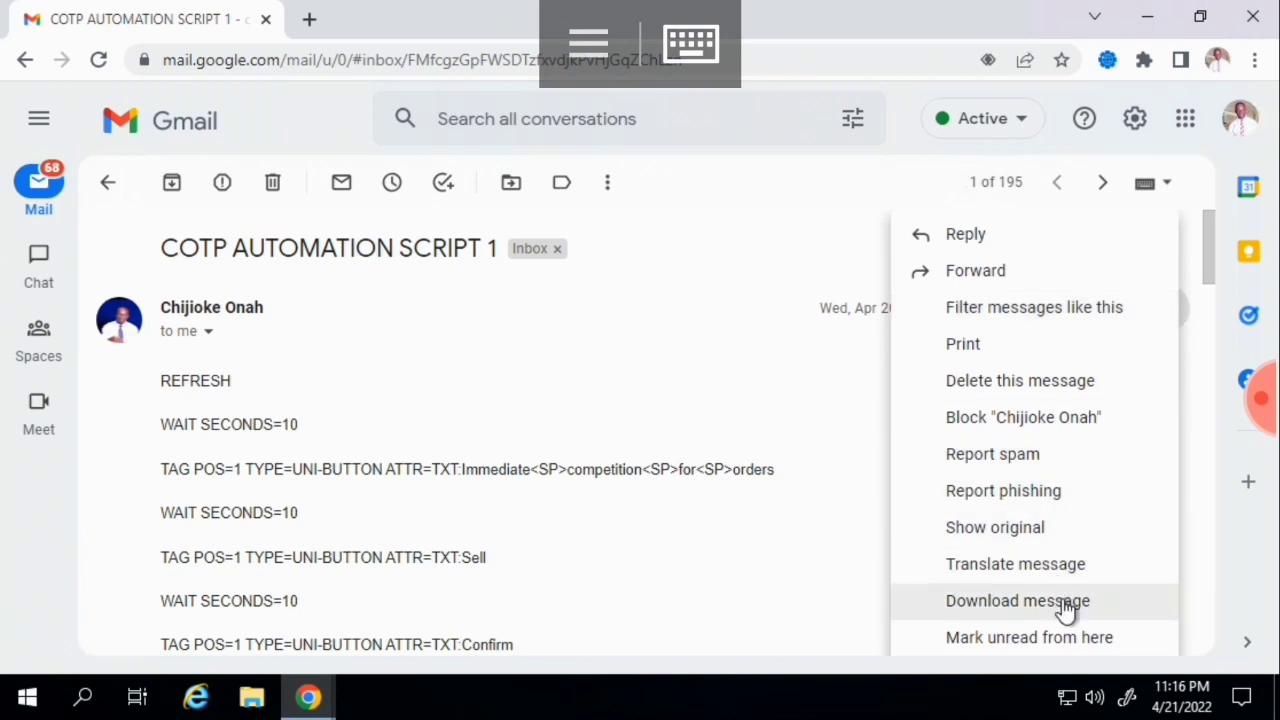
left_click(1017, 601)
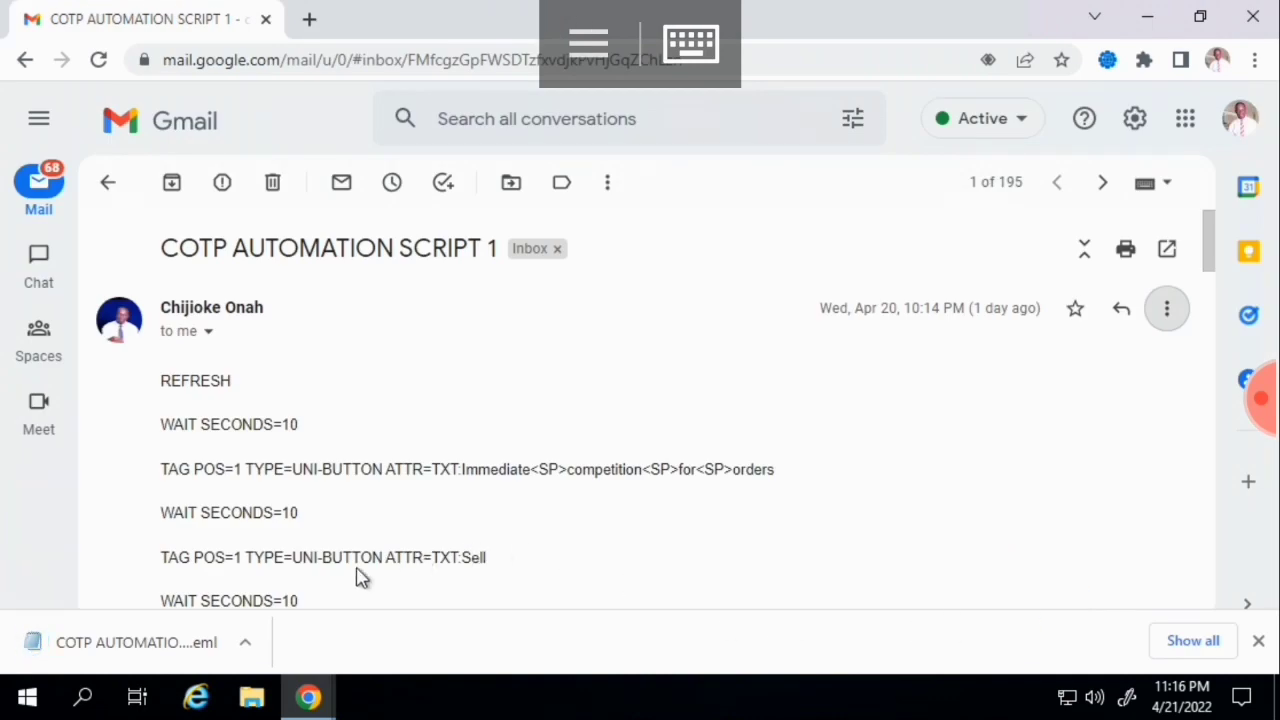
Open the downloaded .eml file in Notepad, copy its entire text and close the file.
left_click(196, 645)
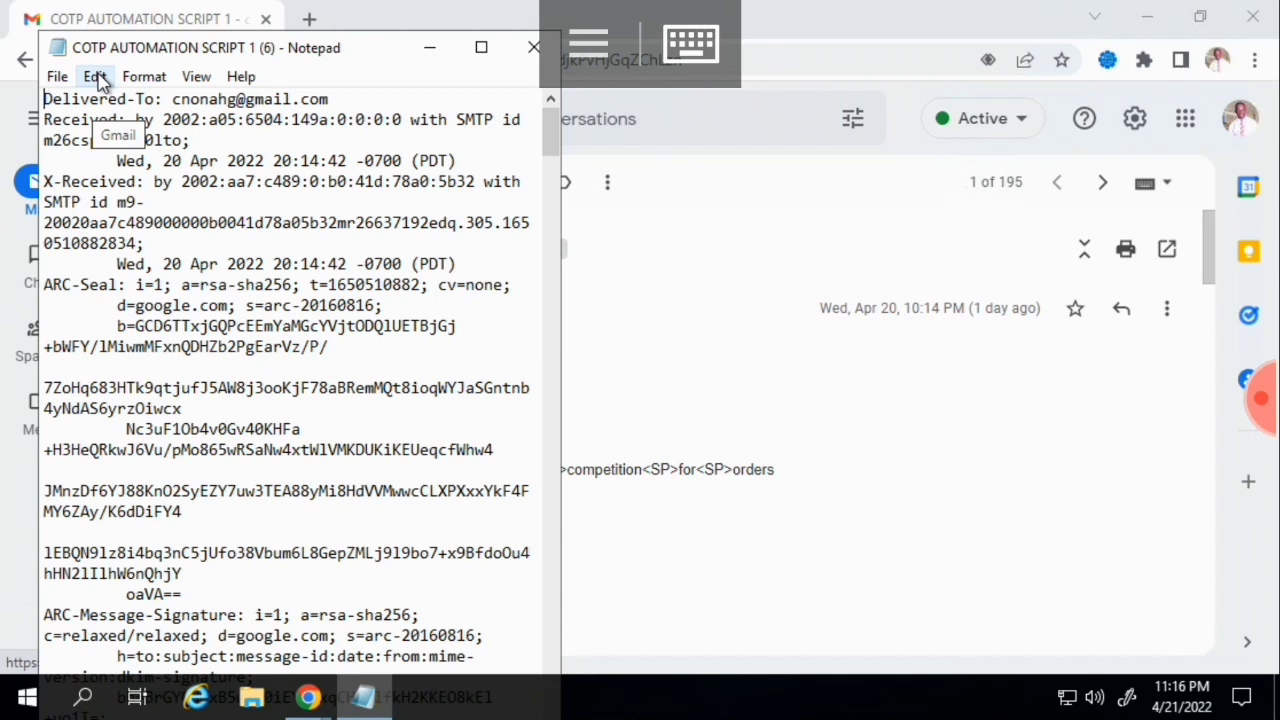
left_click(96, 78)
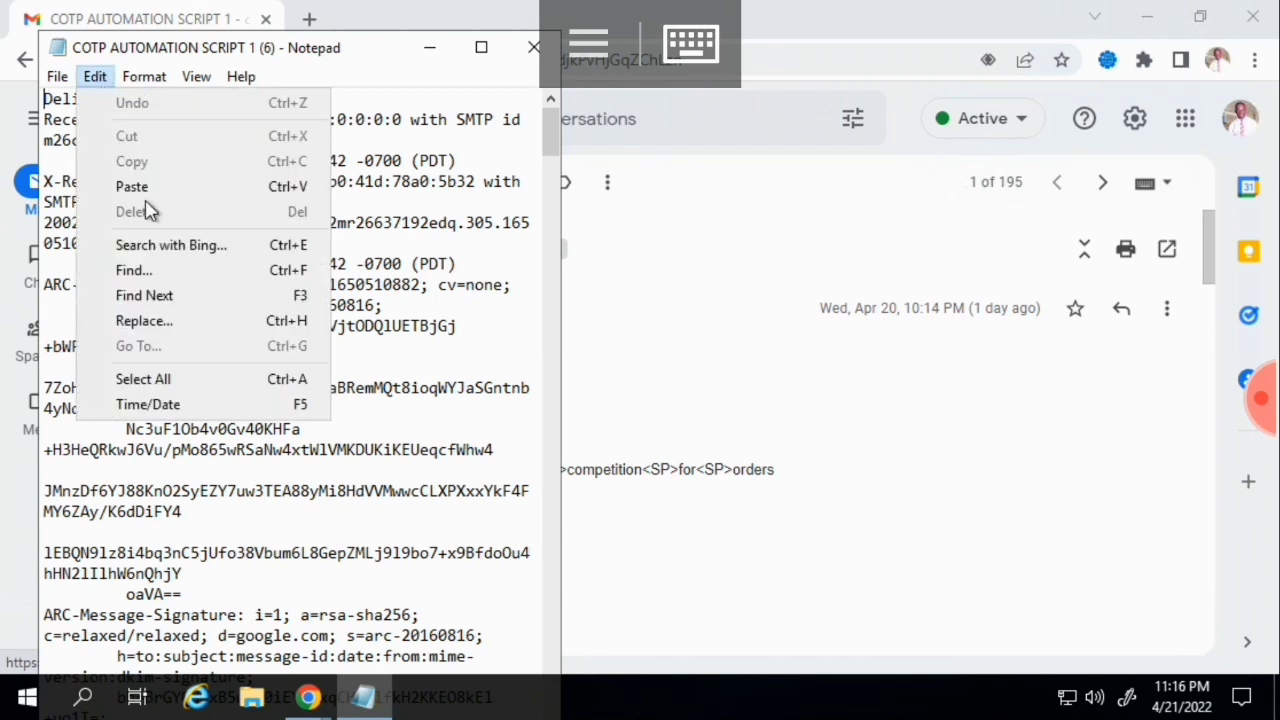
left_click(157, 381)
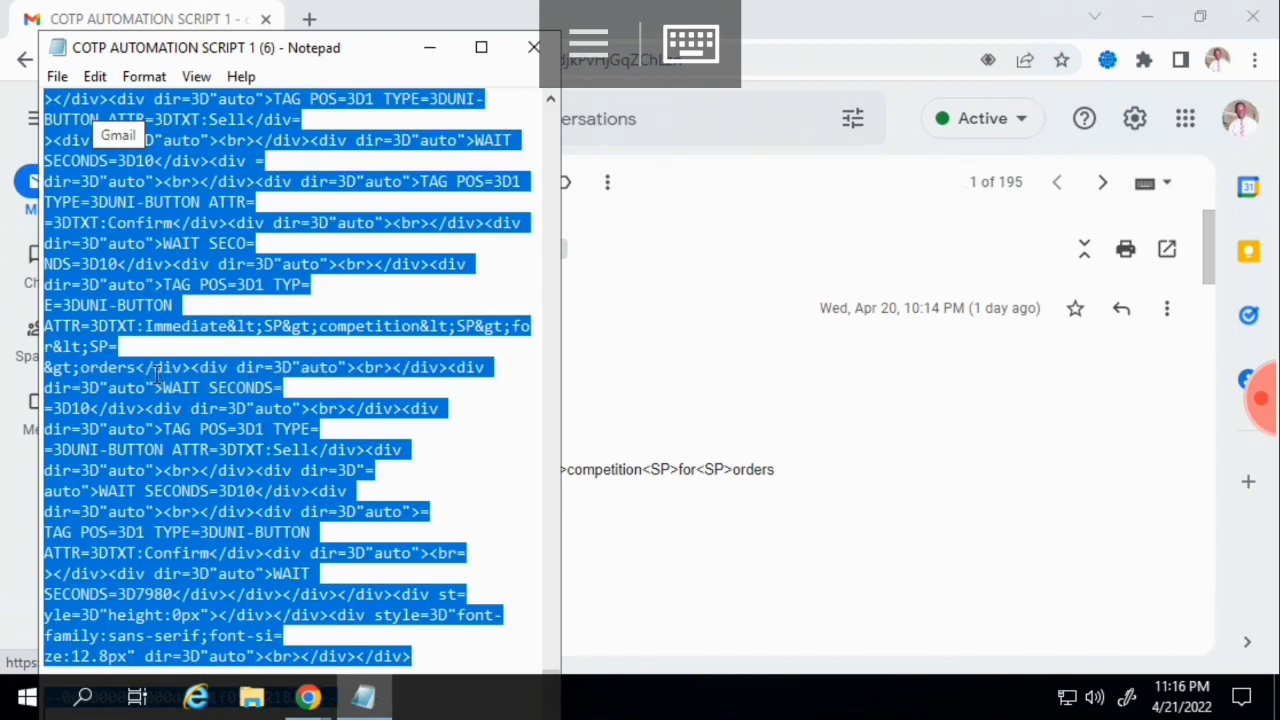
left_click(97, 82)
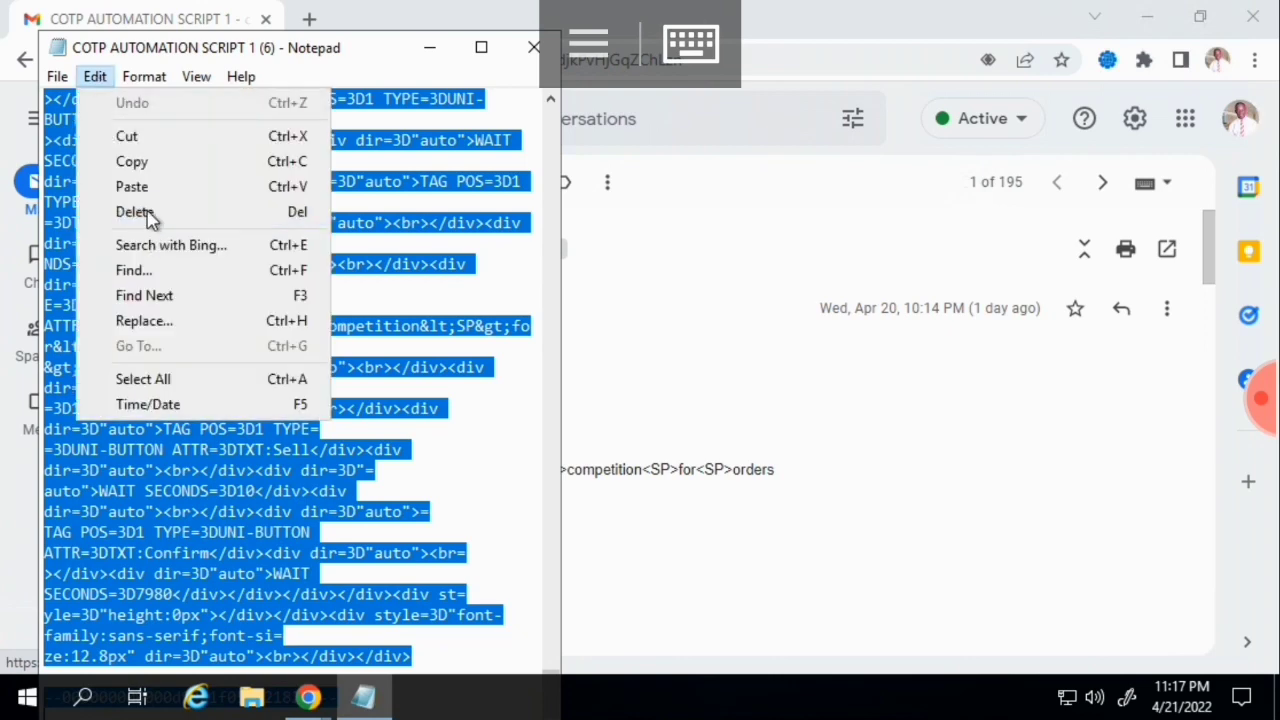
left_click(133, 163)
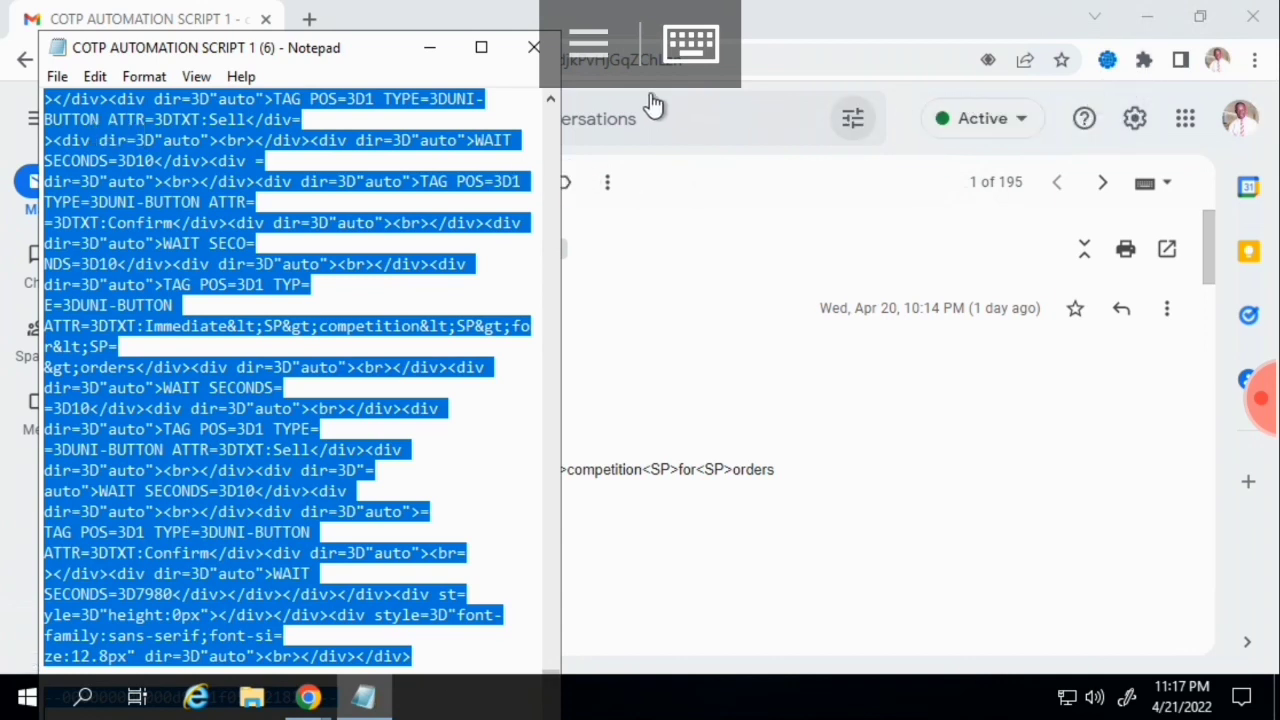
left_click(535, 52)
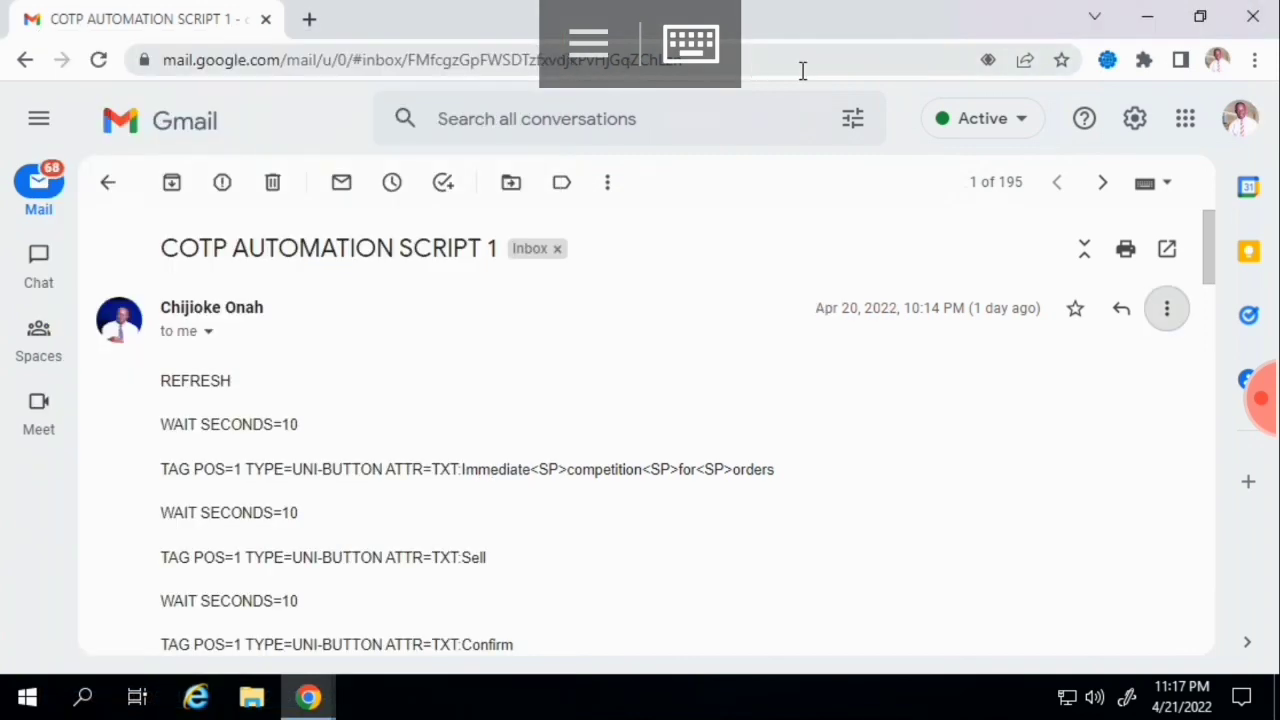
Open the COTP site in a new browser tab and go to its Transaction hall page.
left_click(1256, 61)
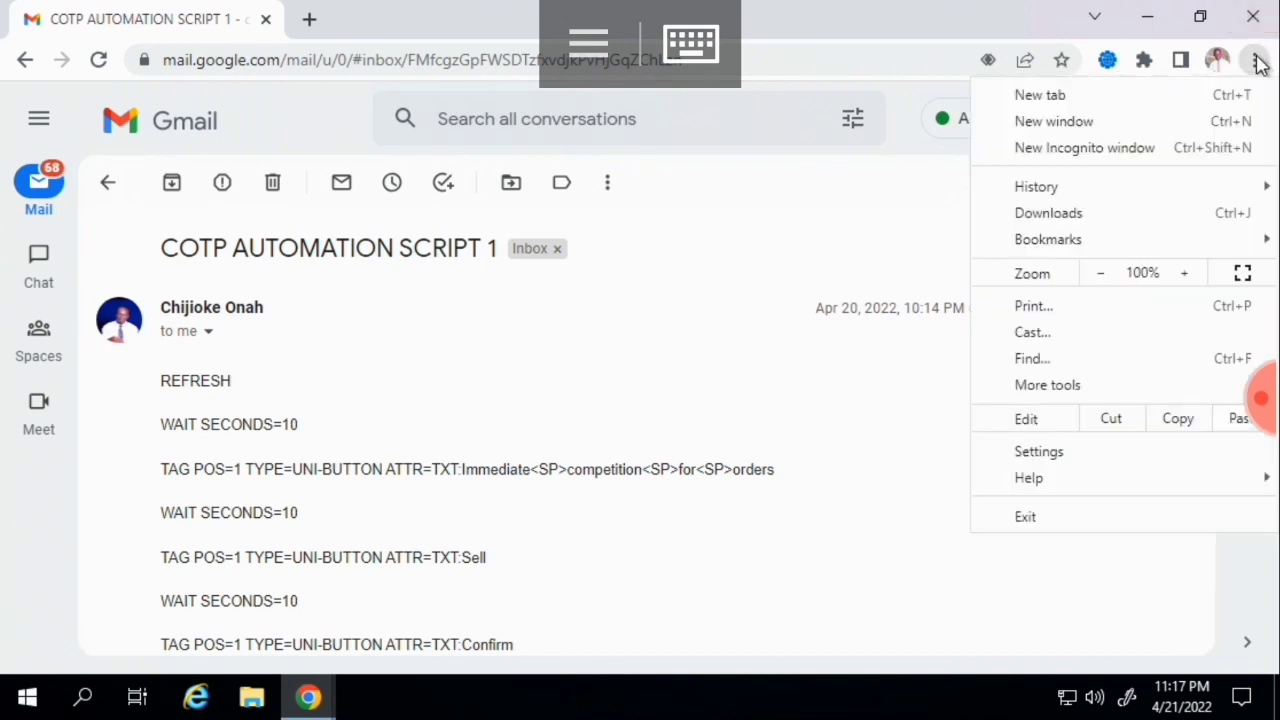
left_click(1087, 107)
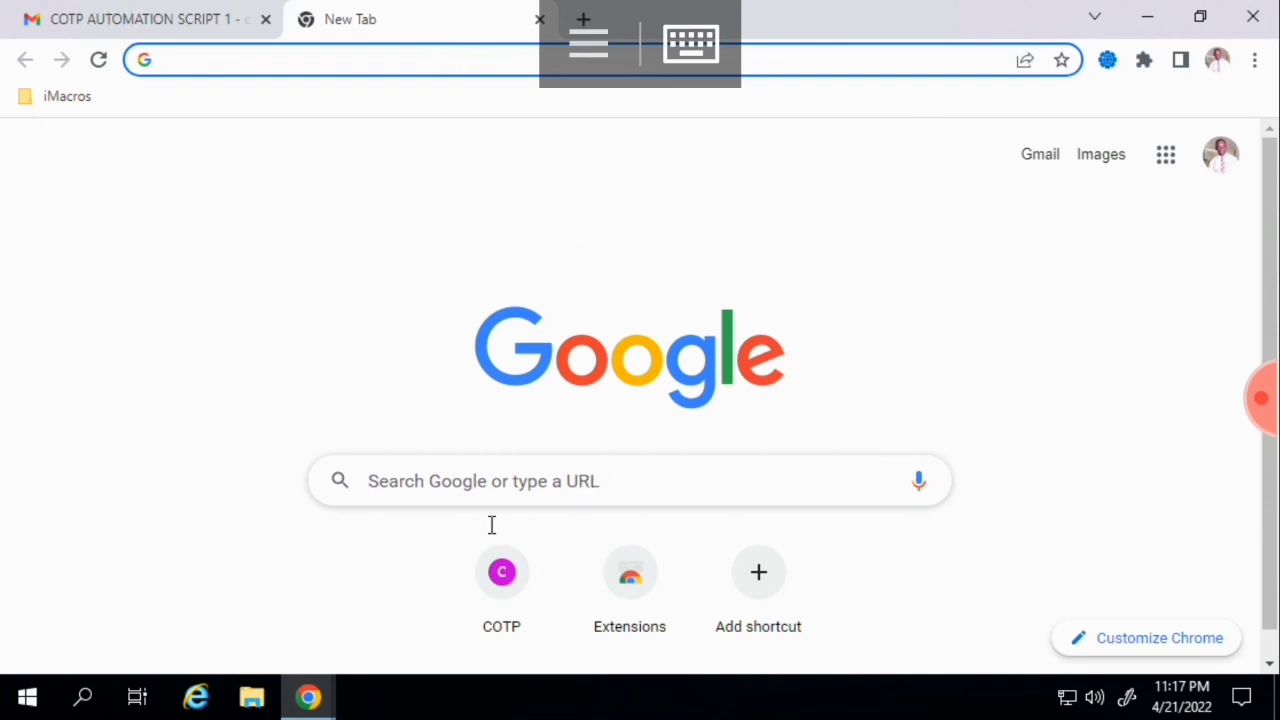
left_click(519, 594)
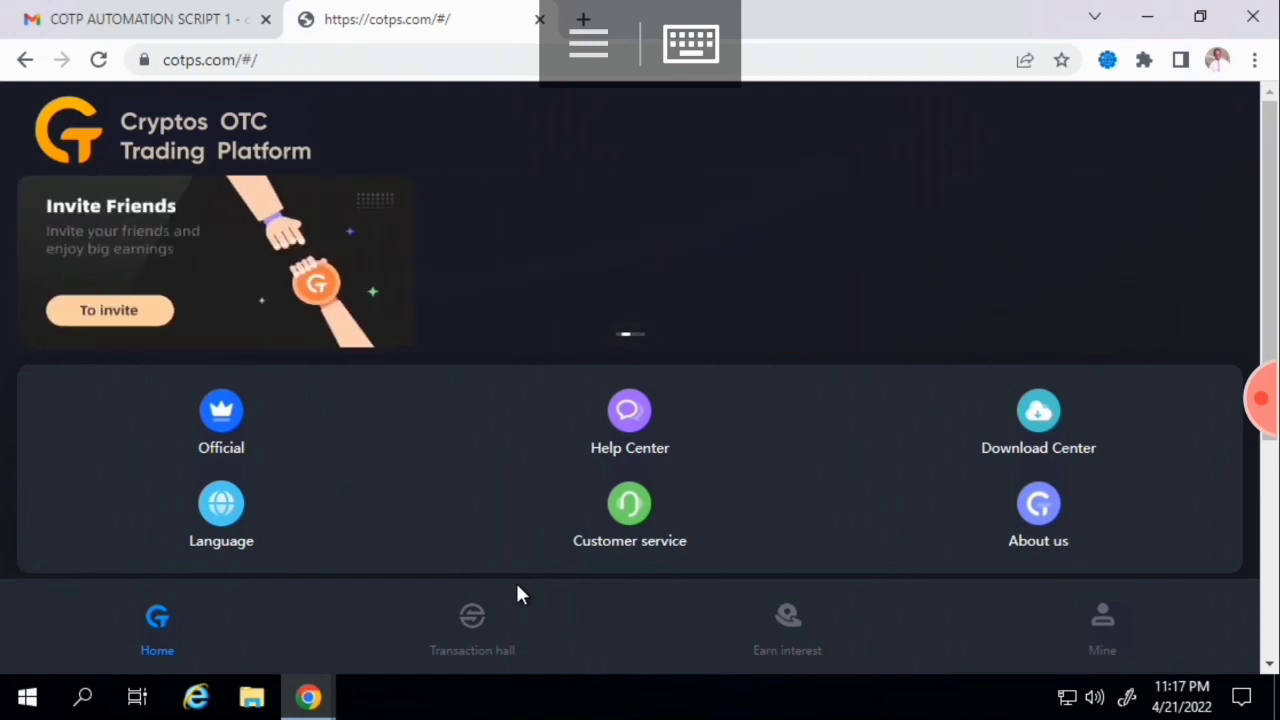
left_click(475, 647)
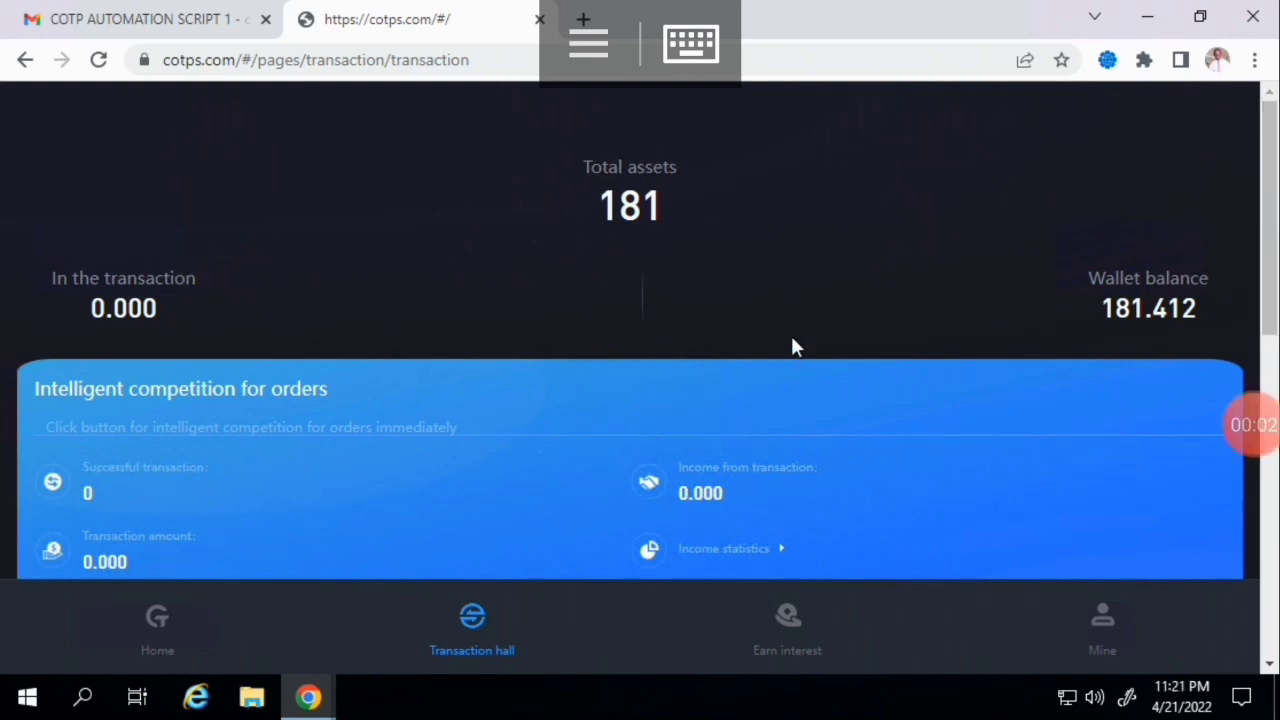
Open iMacros beside the reduced browser window and stop the macro recording of the transaction page.
left_click(1201, 18)
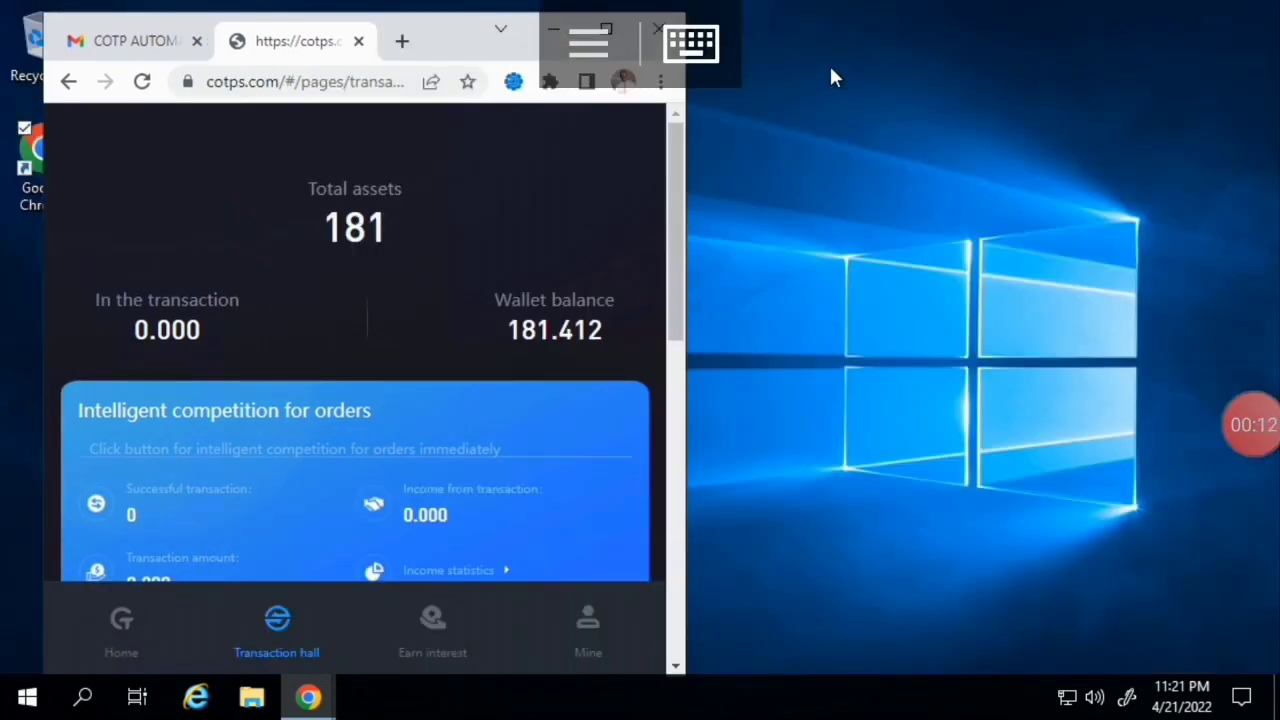
left_click(514, 84)
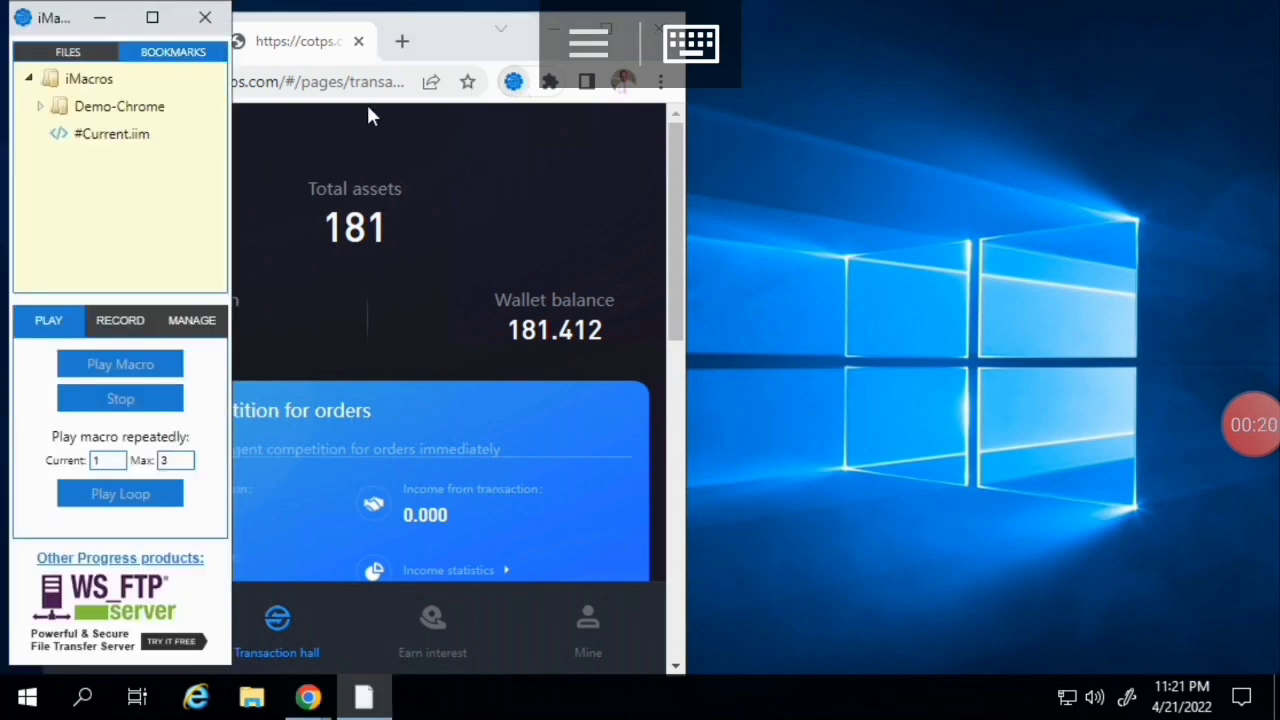
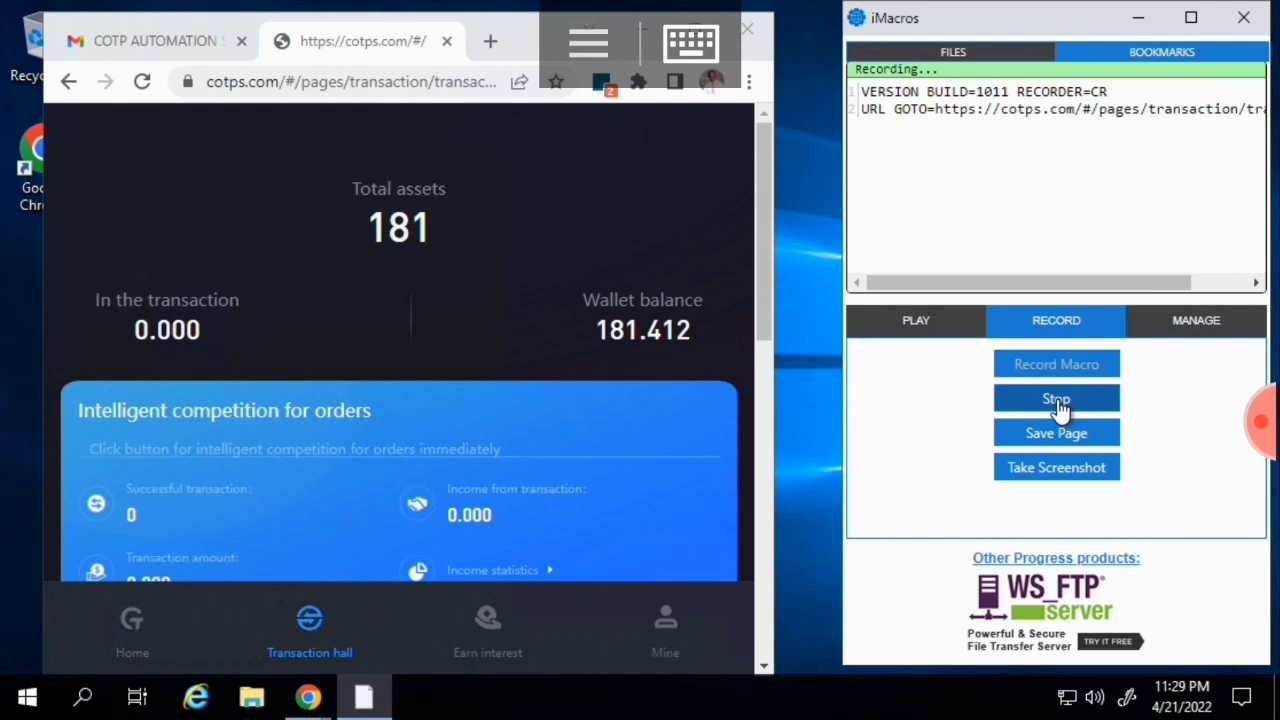
left_click(1057, 400)
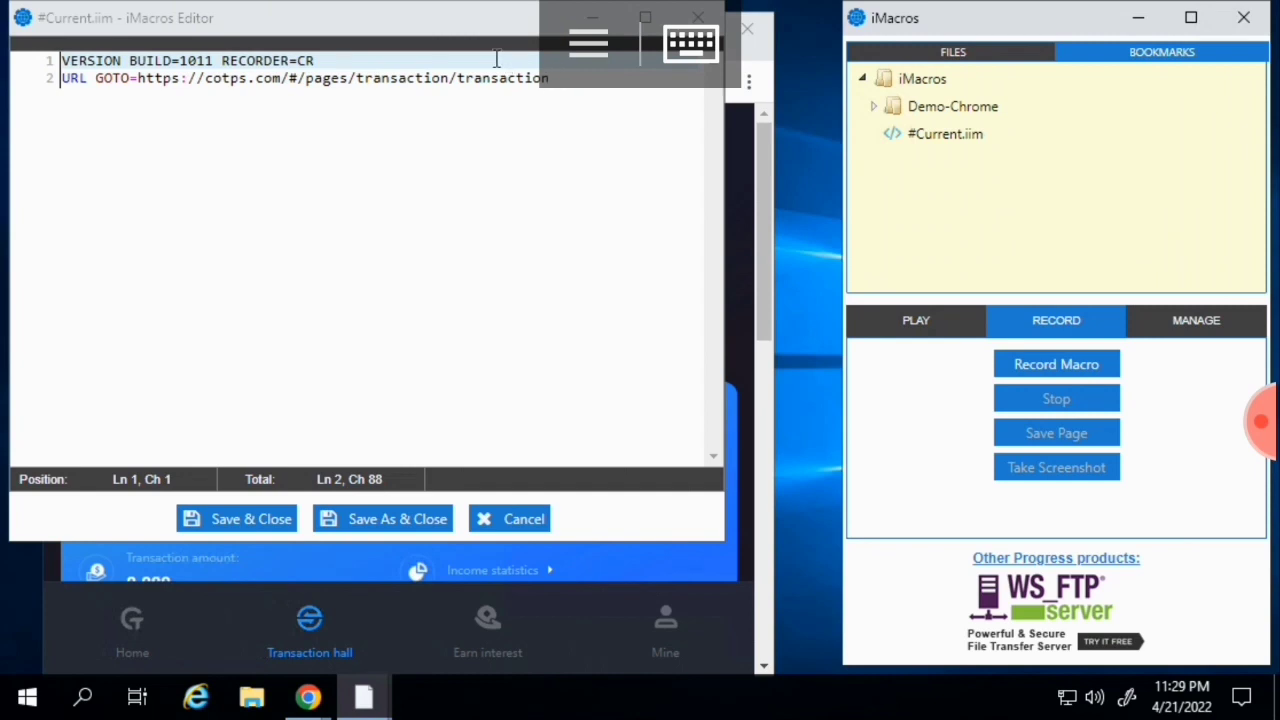
Replace the recorded lines in the #Current.iim macro with the COTP automation script.
left_click_drag(548, 78, 437, 51)
left_click_drag(306, 37, 56, 60)
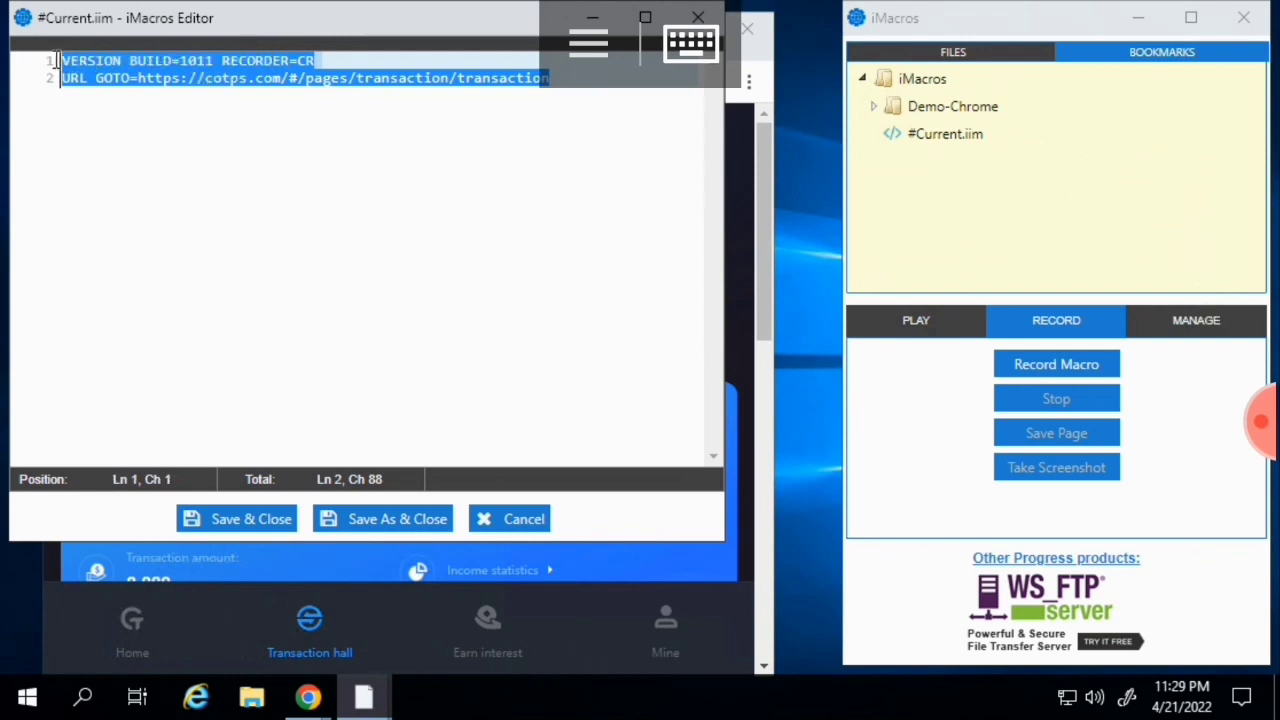
left_click(691, 41)
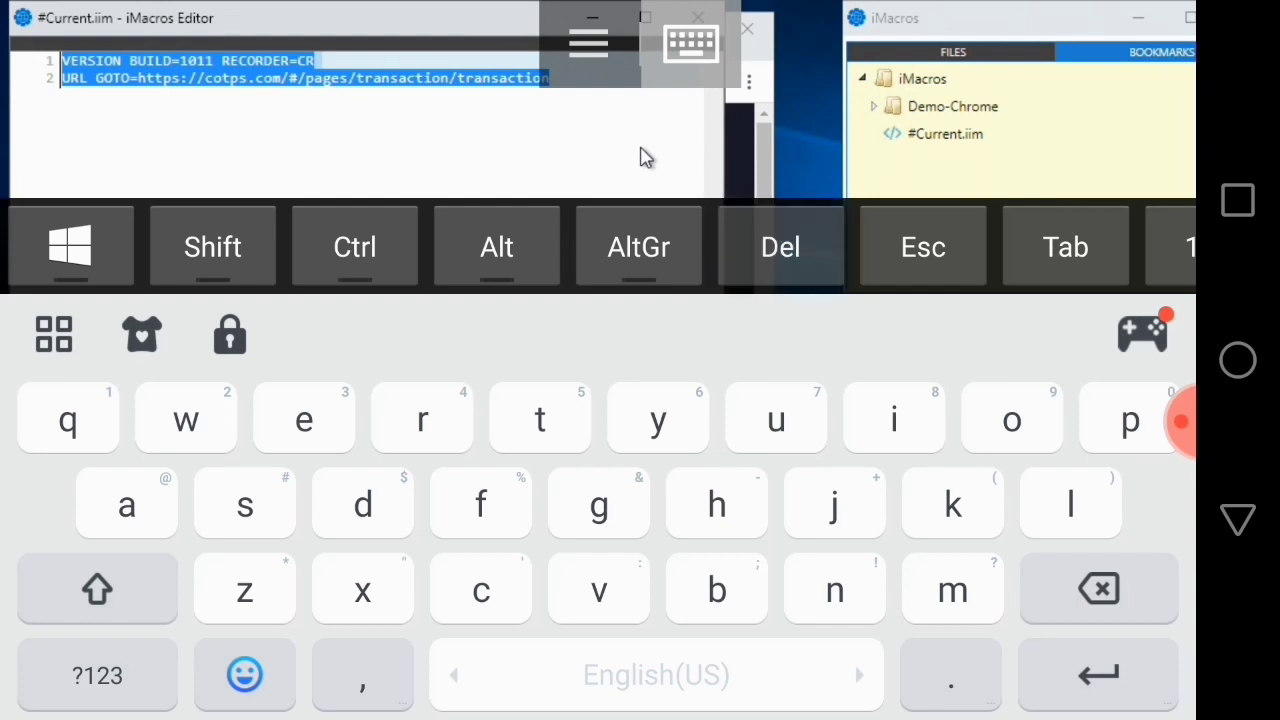
key("BackSpace")
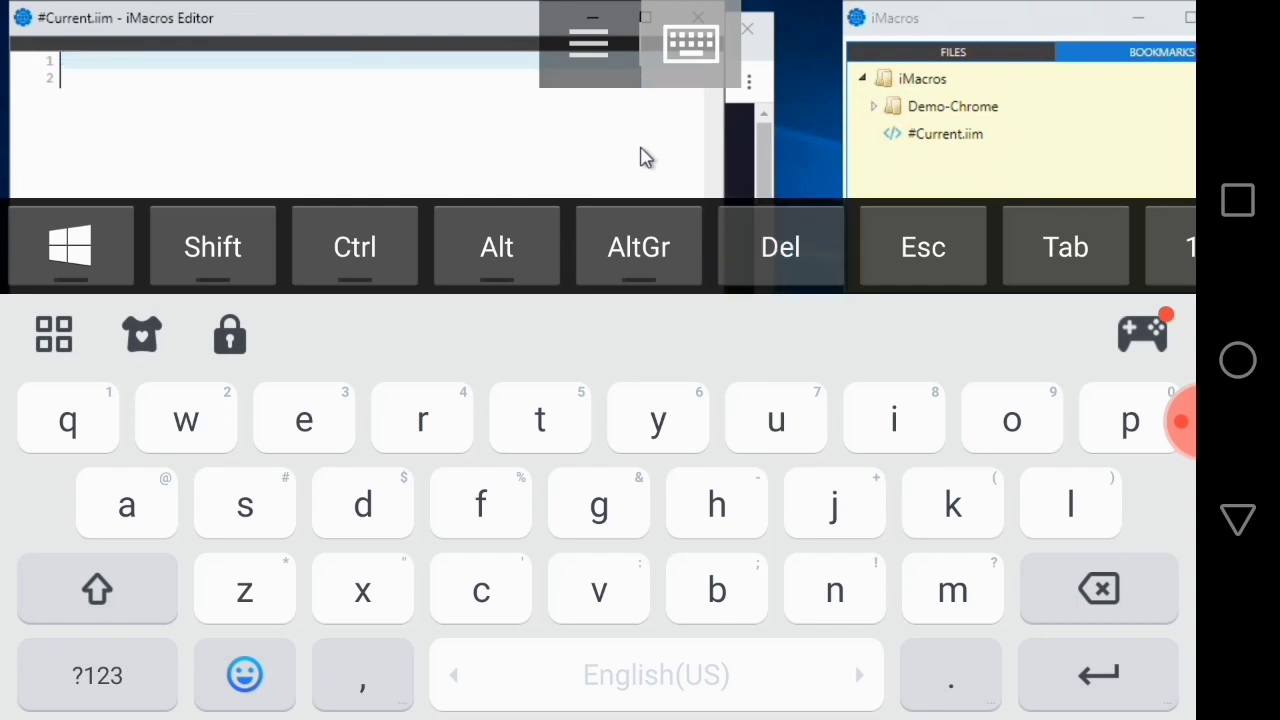
left_click(1238, 518)
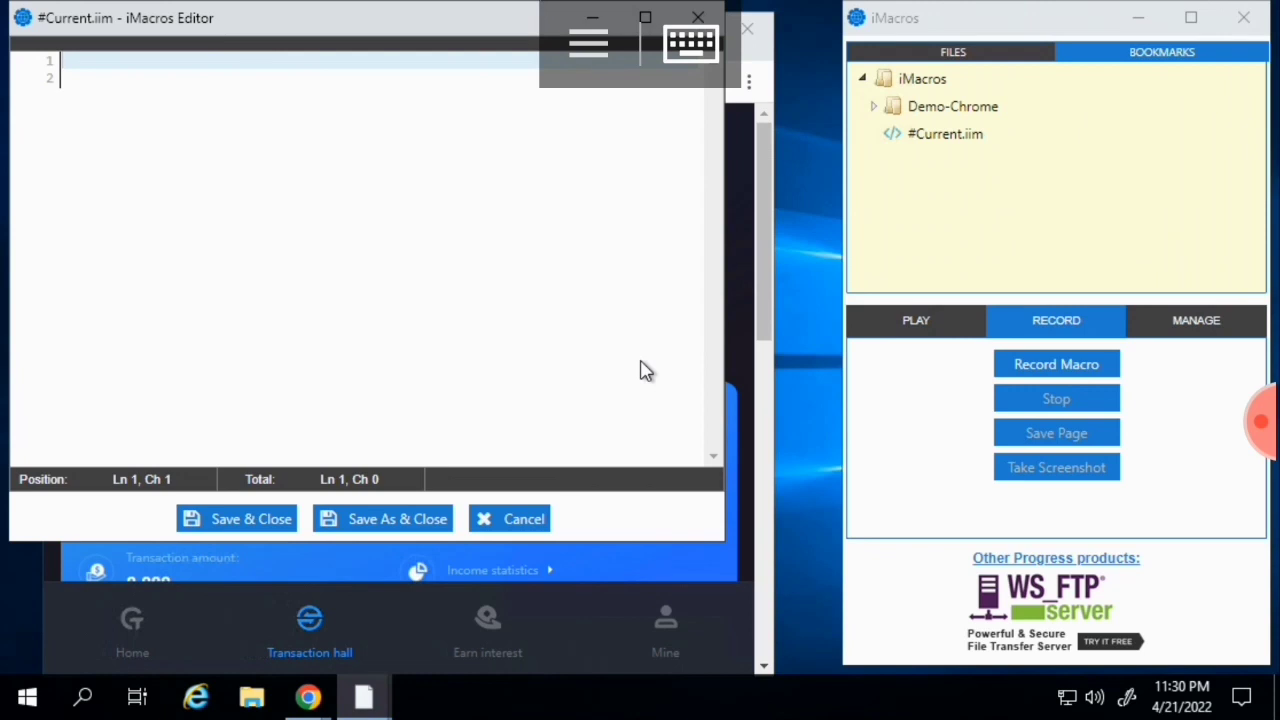
right_click(645, 371)
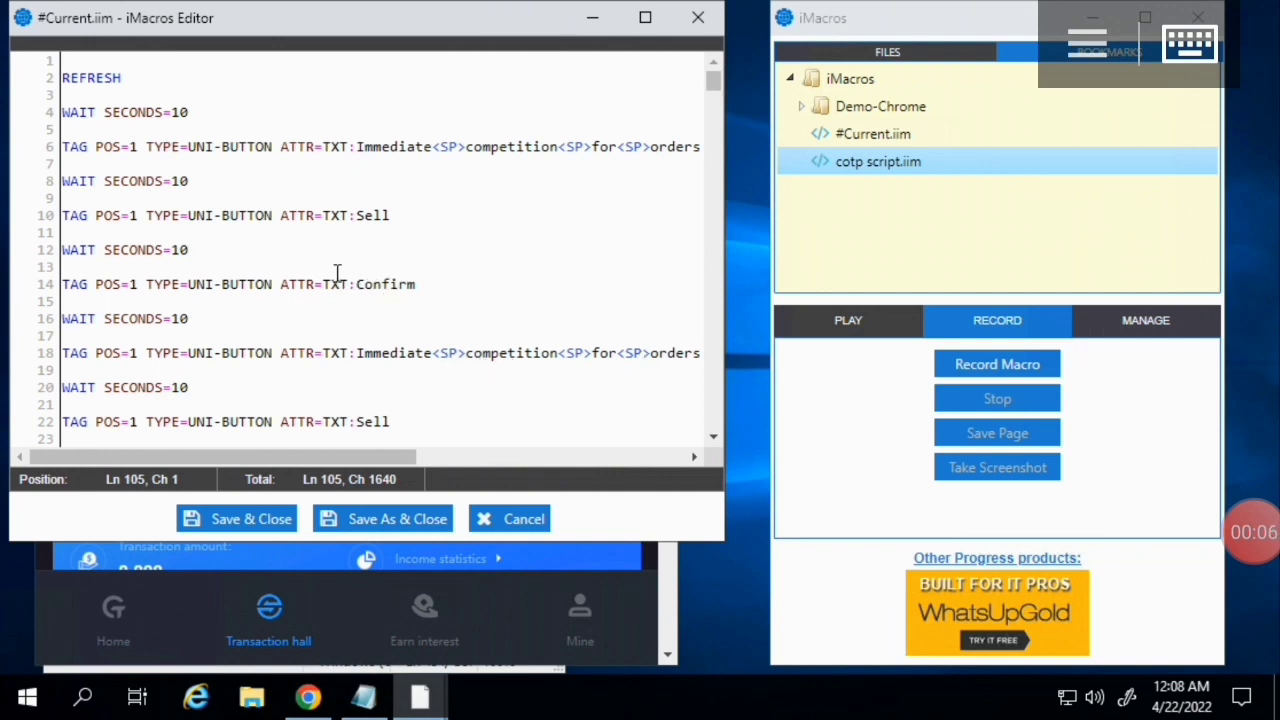
Save the edited macro under the new name cotp script 1 in the Bookmarks storage.
left_click(399, 520)
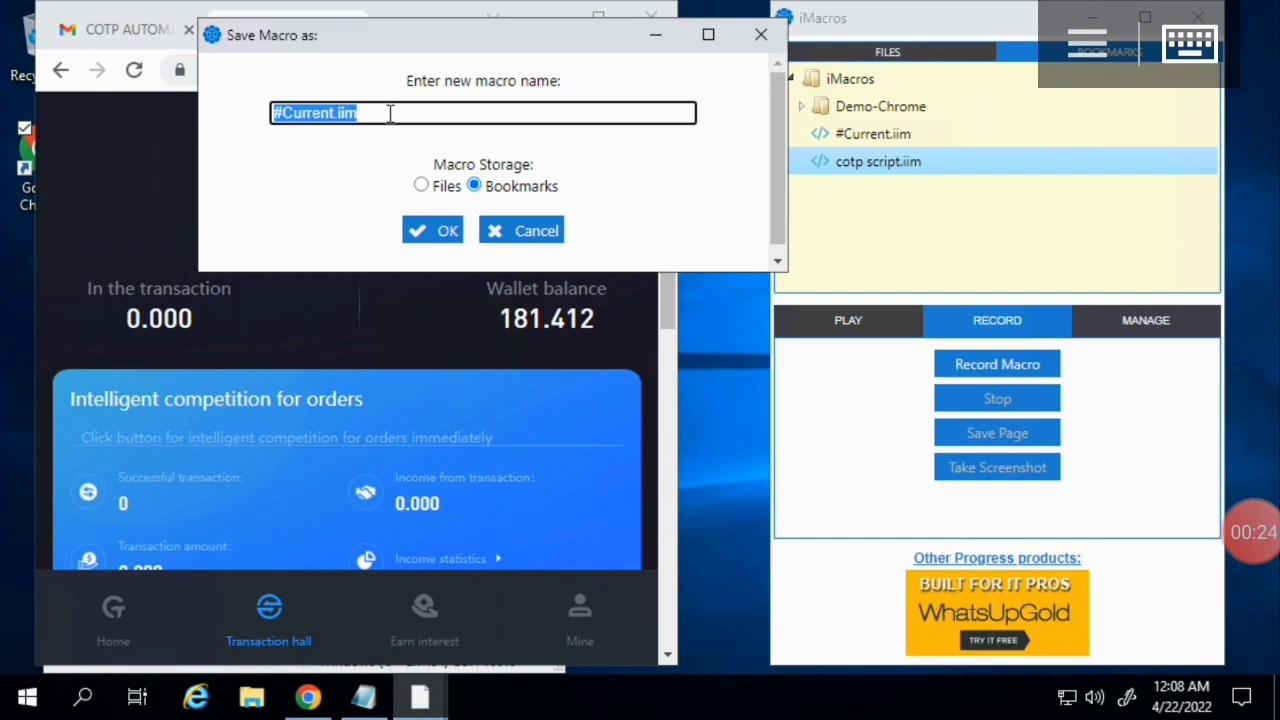
left_click(1190, 42)
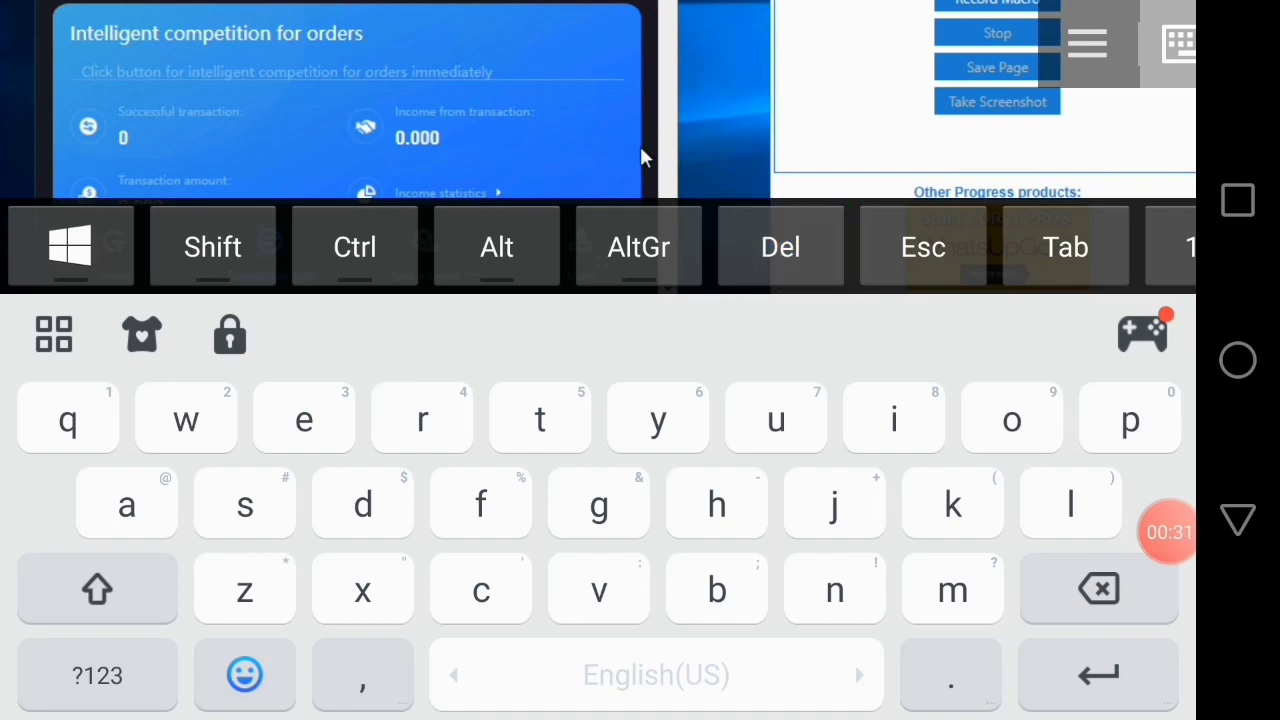
left_click(1190, 42)
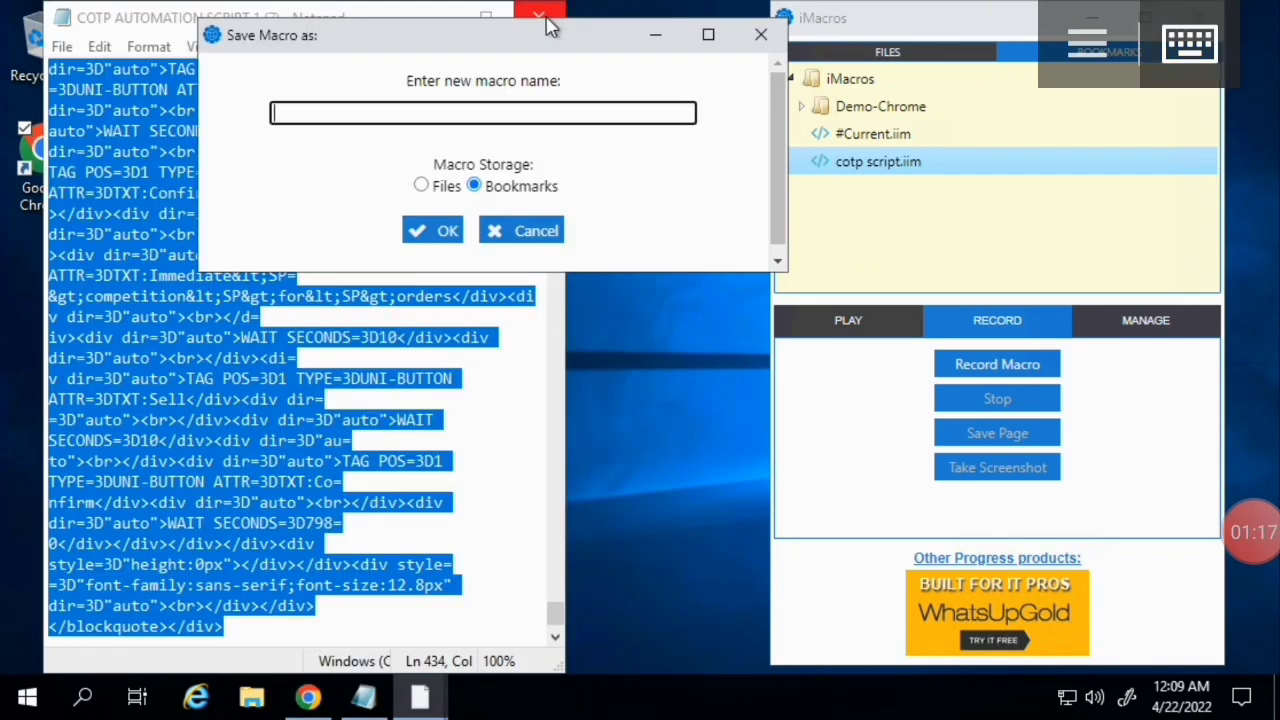
left_click(1190, 42)
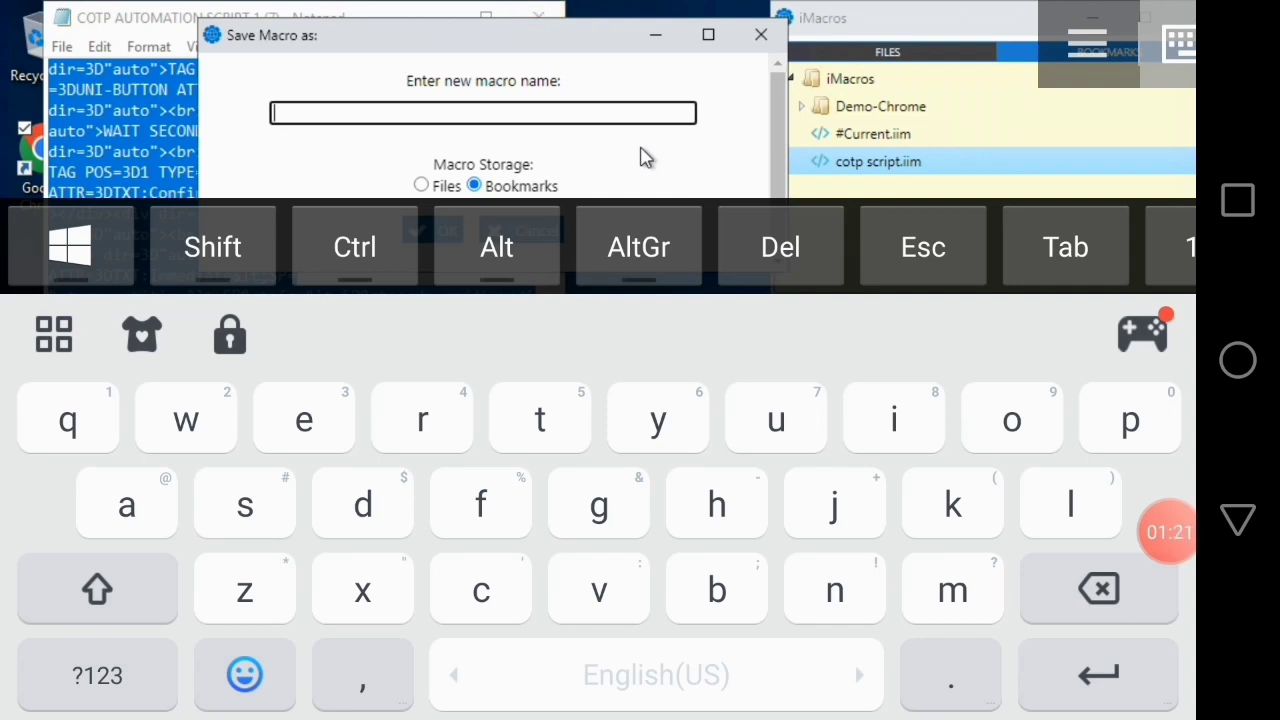
type("cot")
type("p script 1")
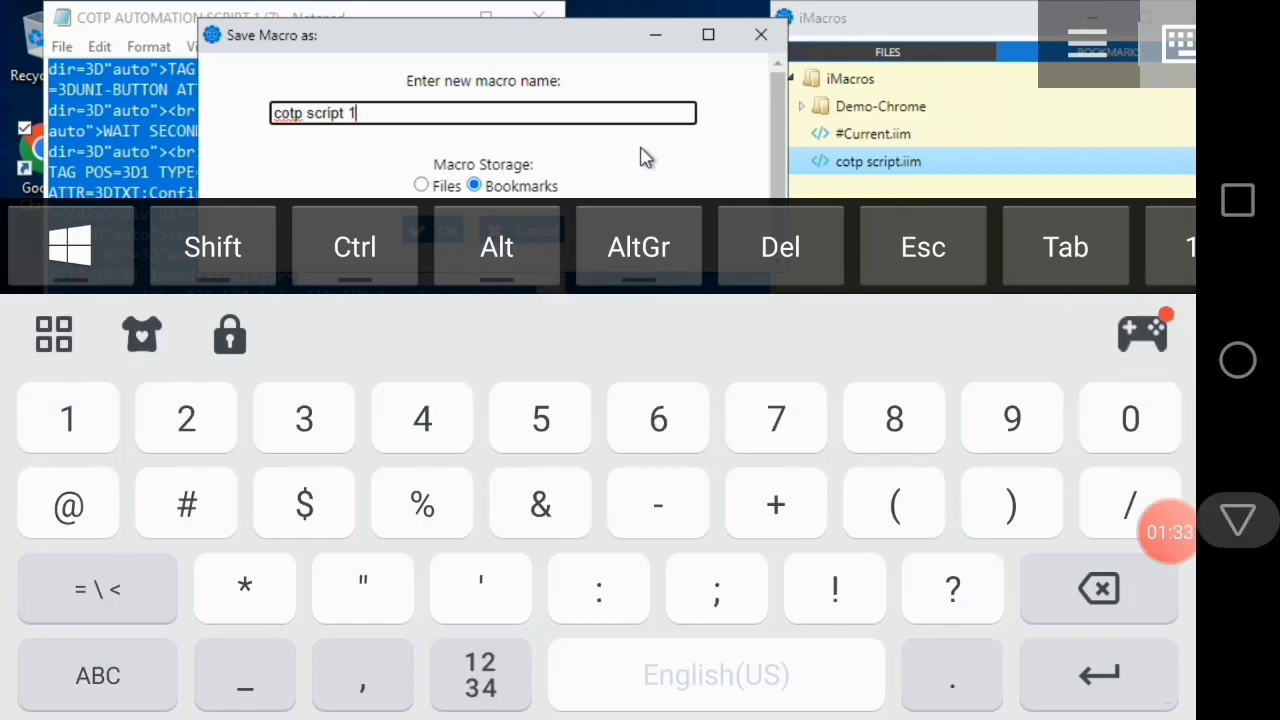
key("Escape")
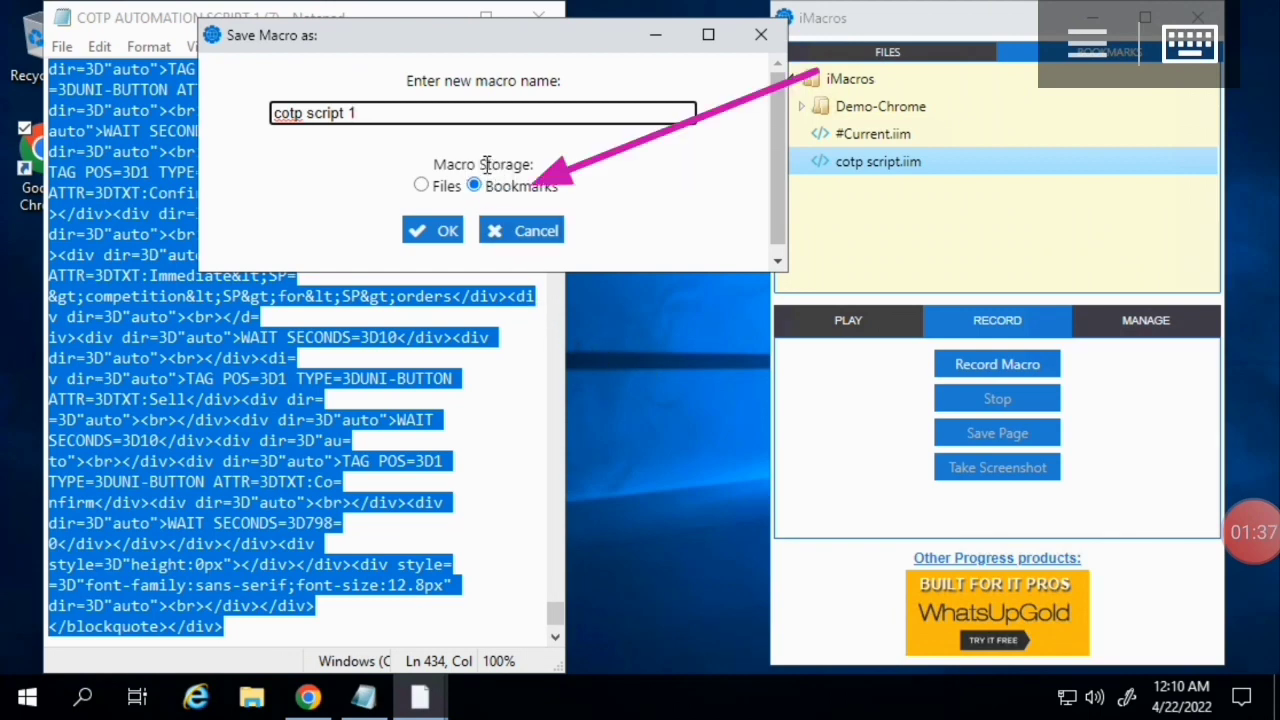
left_click(443, 234)
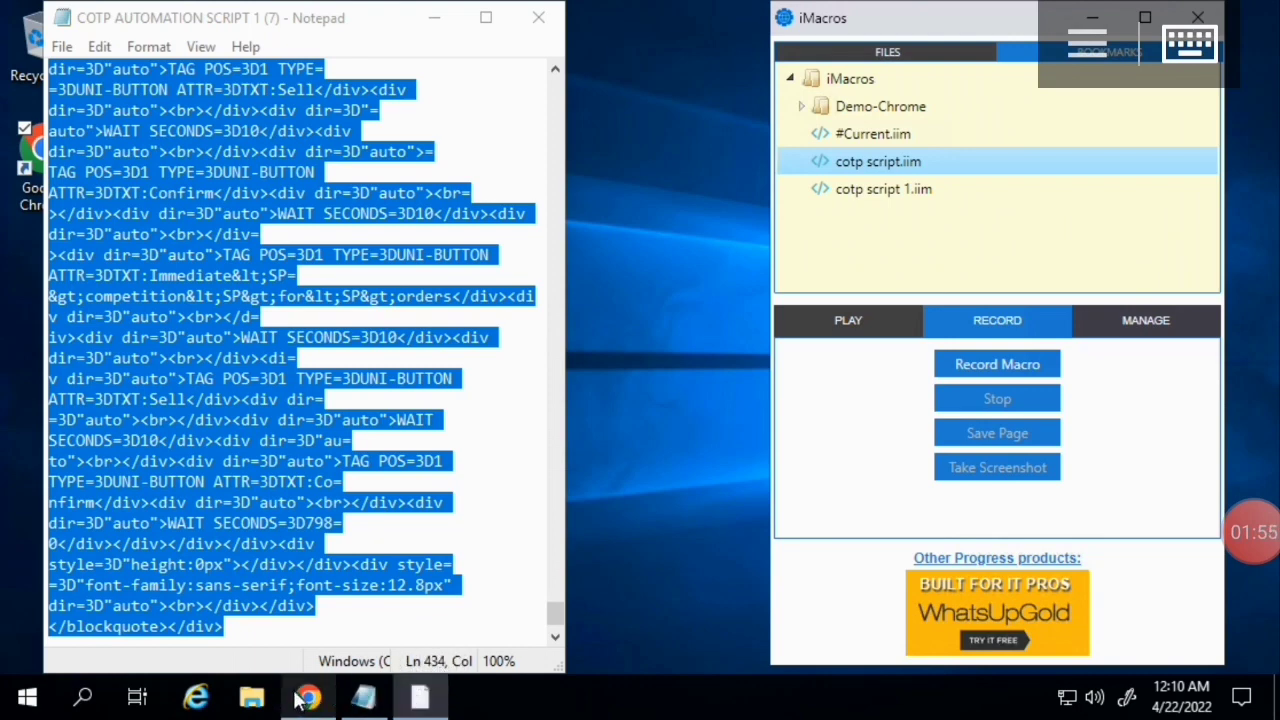
Bring the cotps.com Transaction hall window back beside iMacros and select the cotp script 1.iim macro.
mouse_move(308, 698)
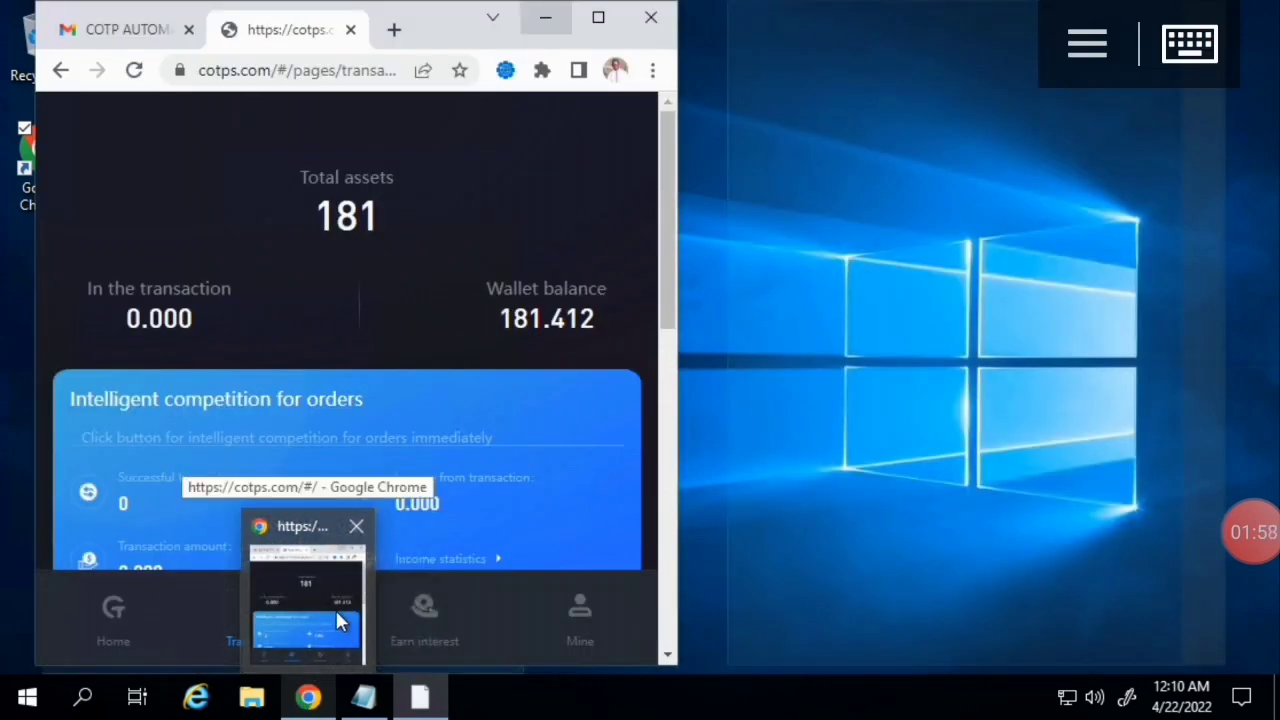
left_click(335, 608)
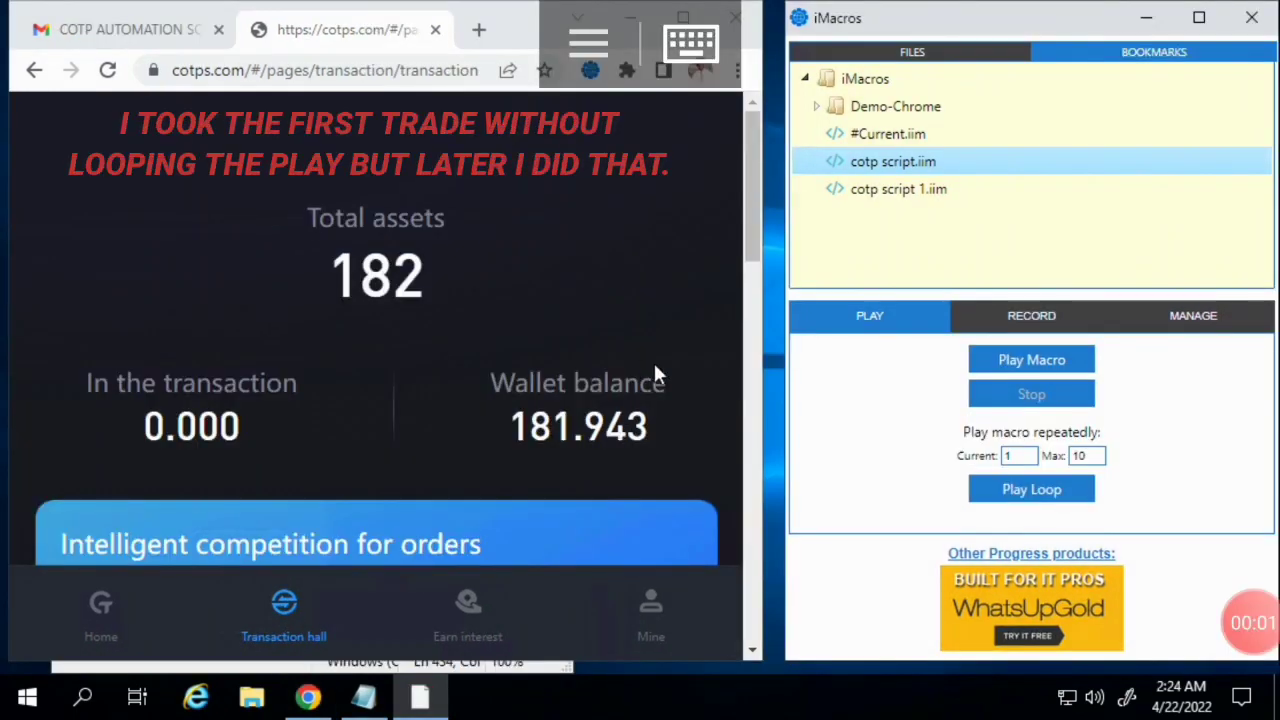
left_click(920, 192)
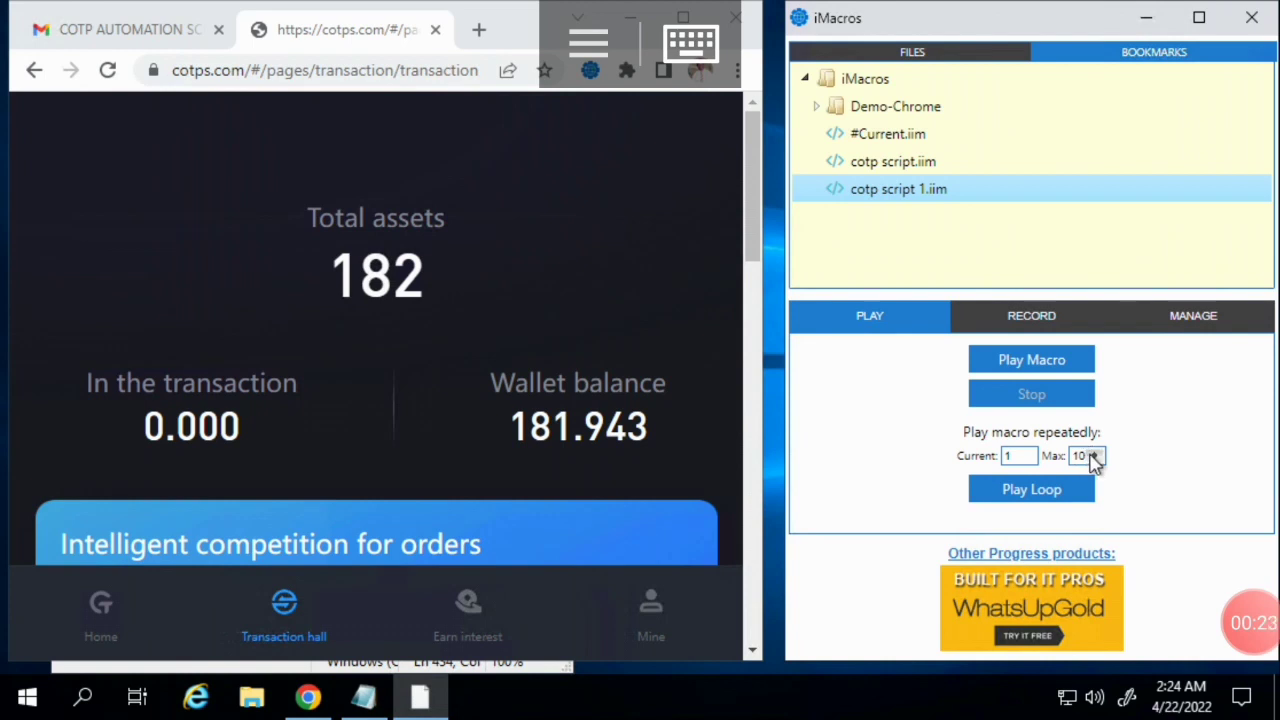
Change the maximum number of repetitions for cotp script 1.iim and play the macro in a loop.
left_click(690, 42)
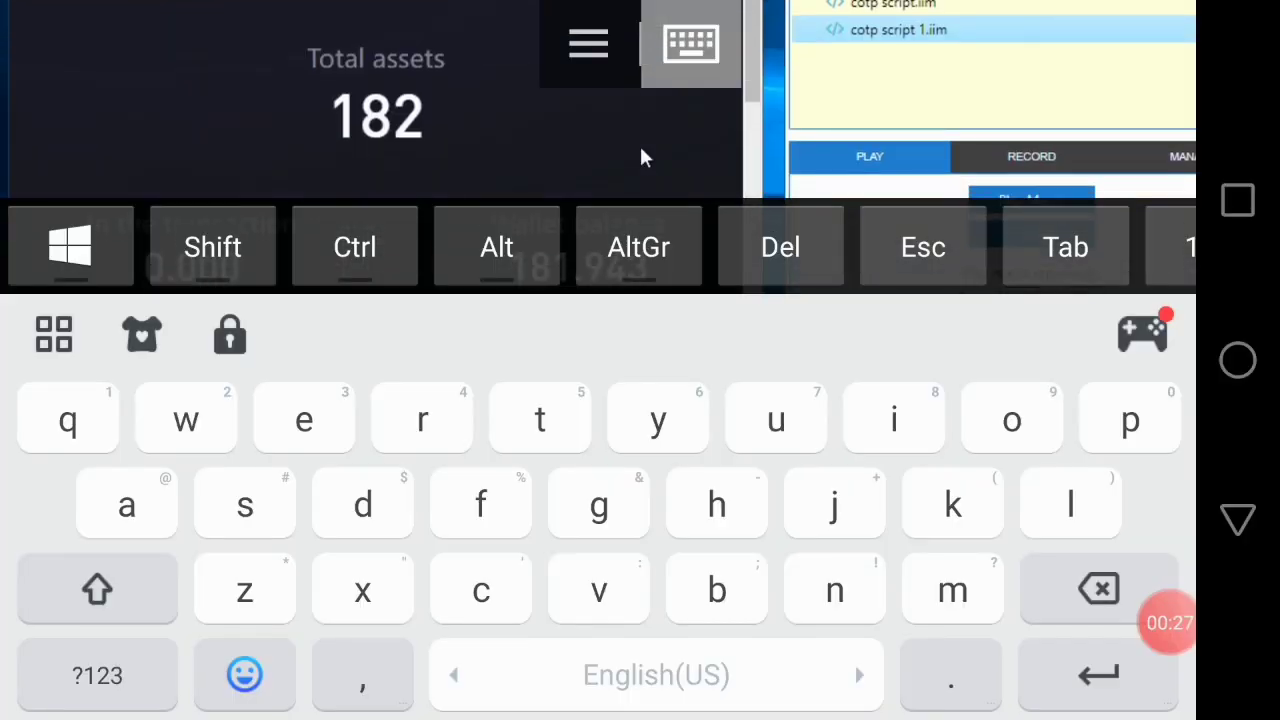
left_click(97, 675)
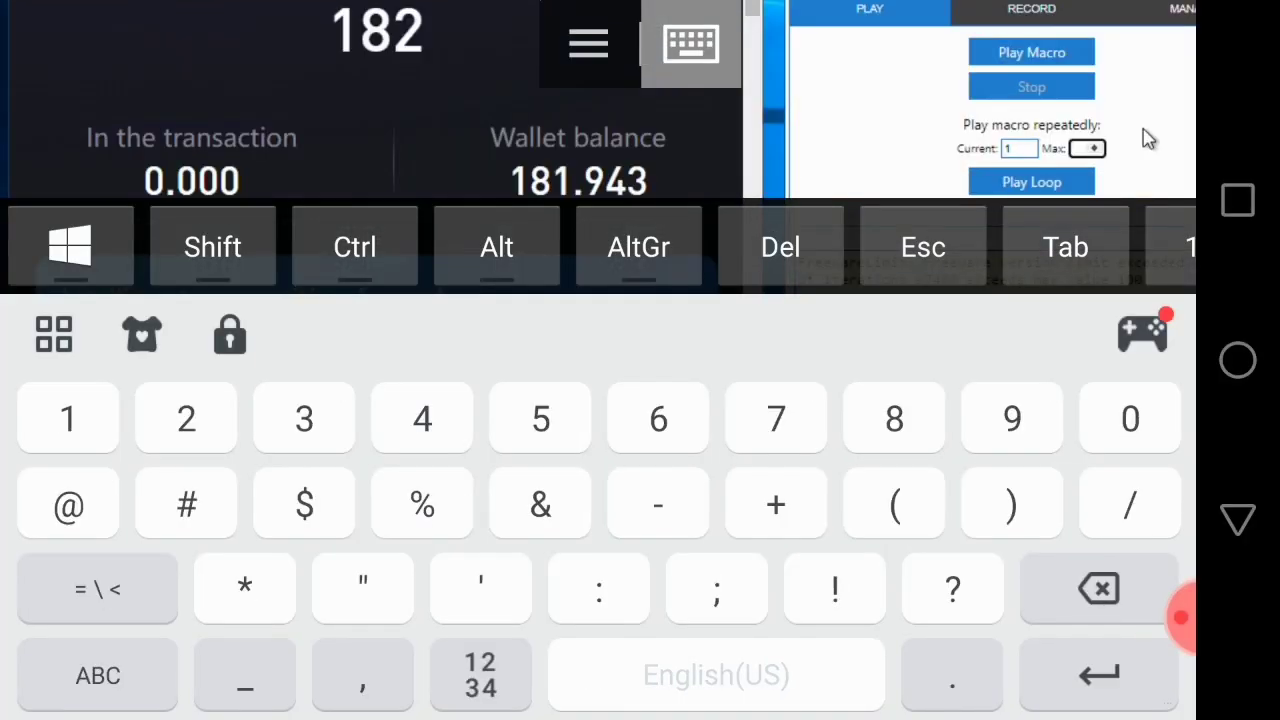
type("00")
left_click(641, 363)
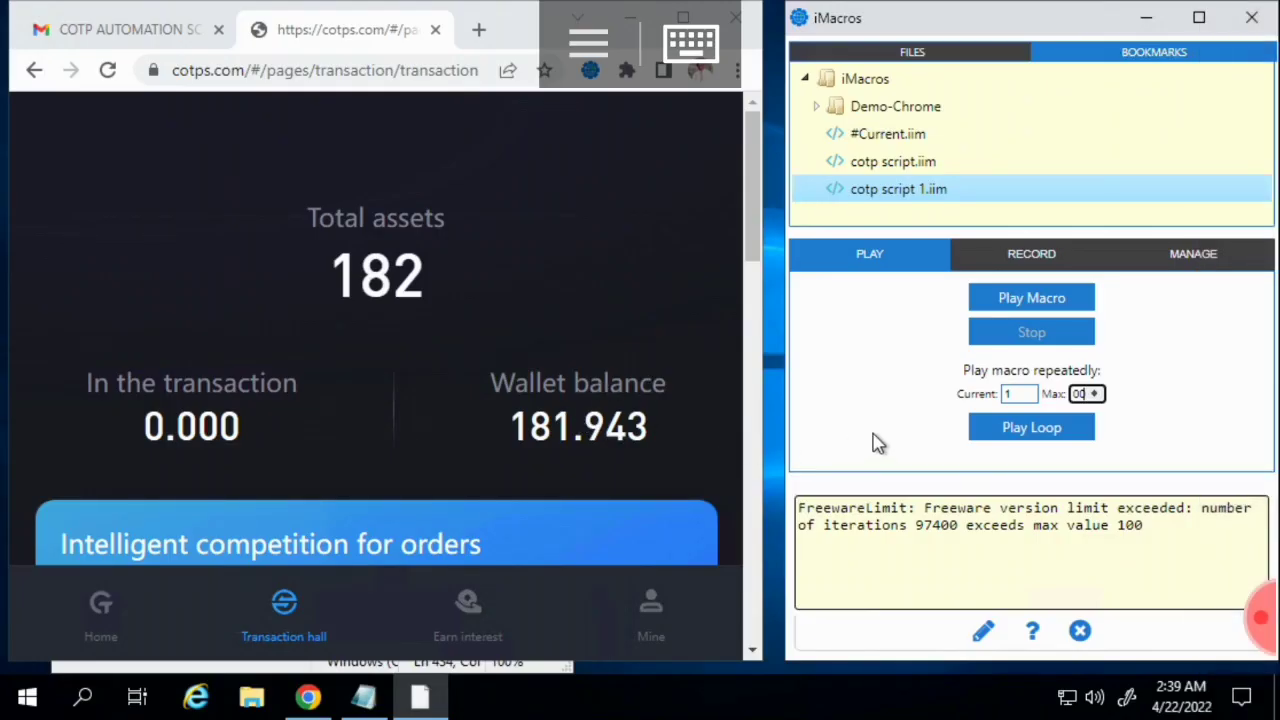
left_click(1025, 428)
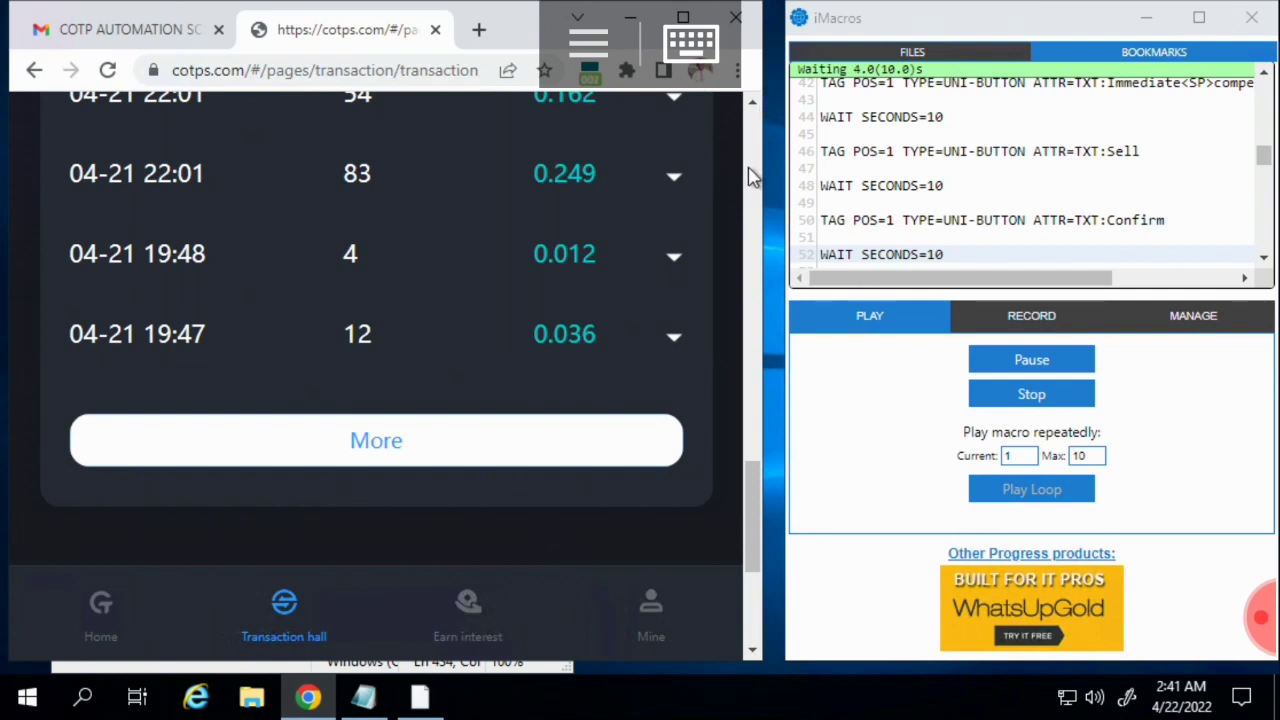
Review the Transaction hall page from the order records up to the transaction statistics and asset balances while the macro runs.
scroll(752, 176, "up", 5)
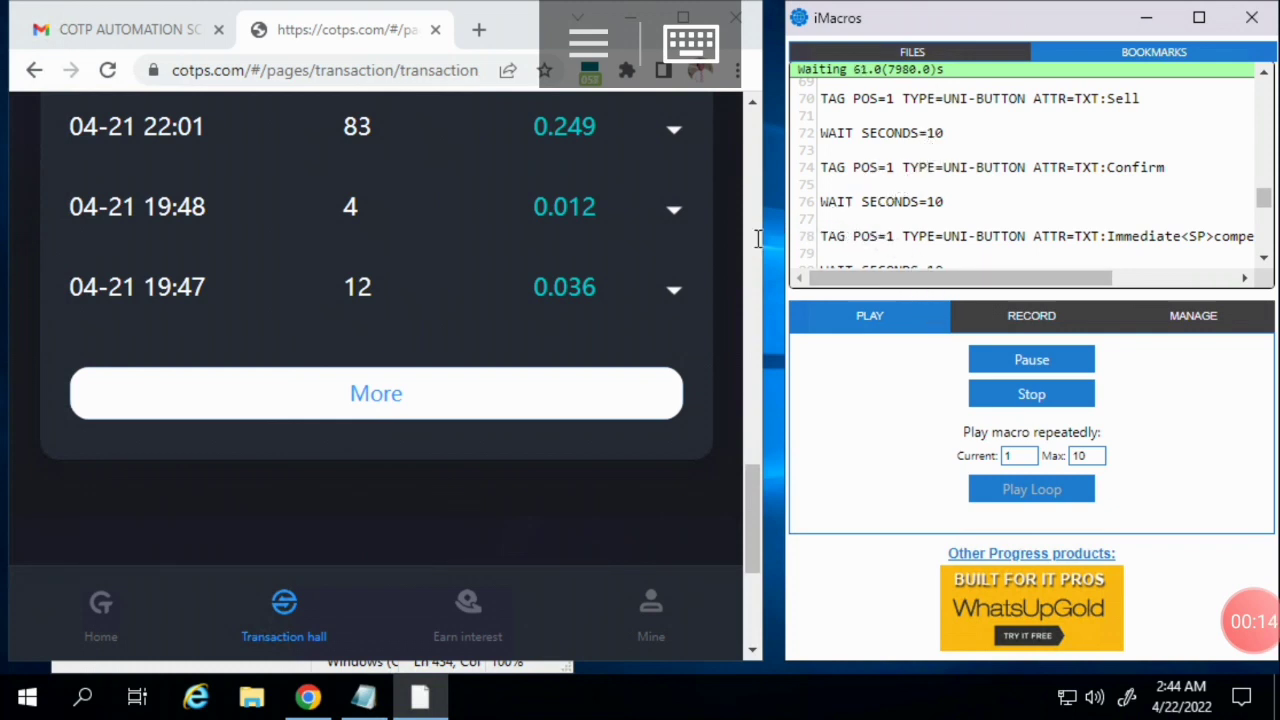
left_click(755, 108)
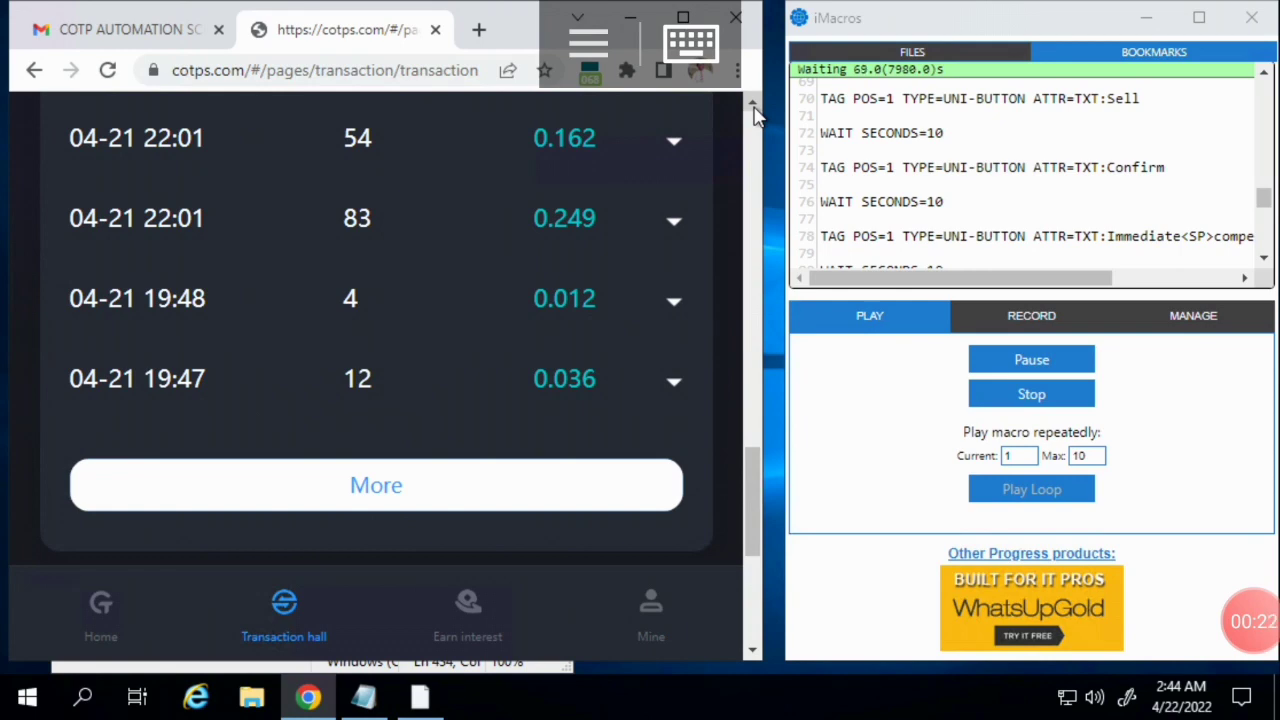
scroll(755, 115, "up", 10)
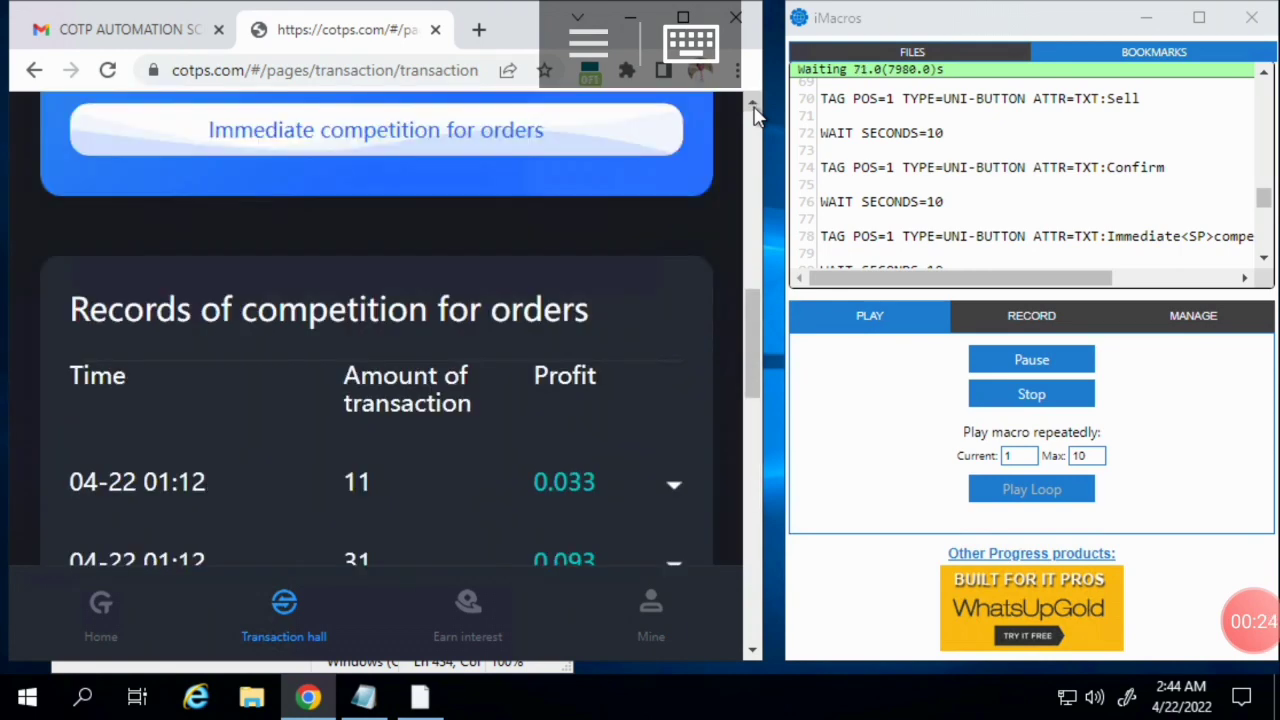
scroll(755, 115, "up", 2)
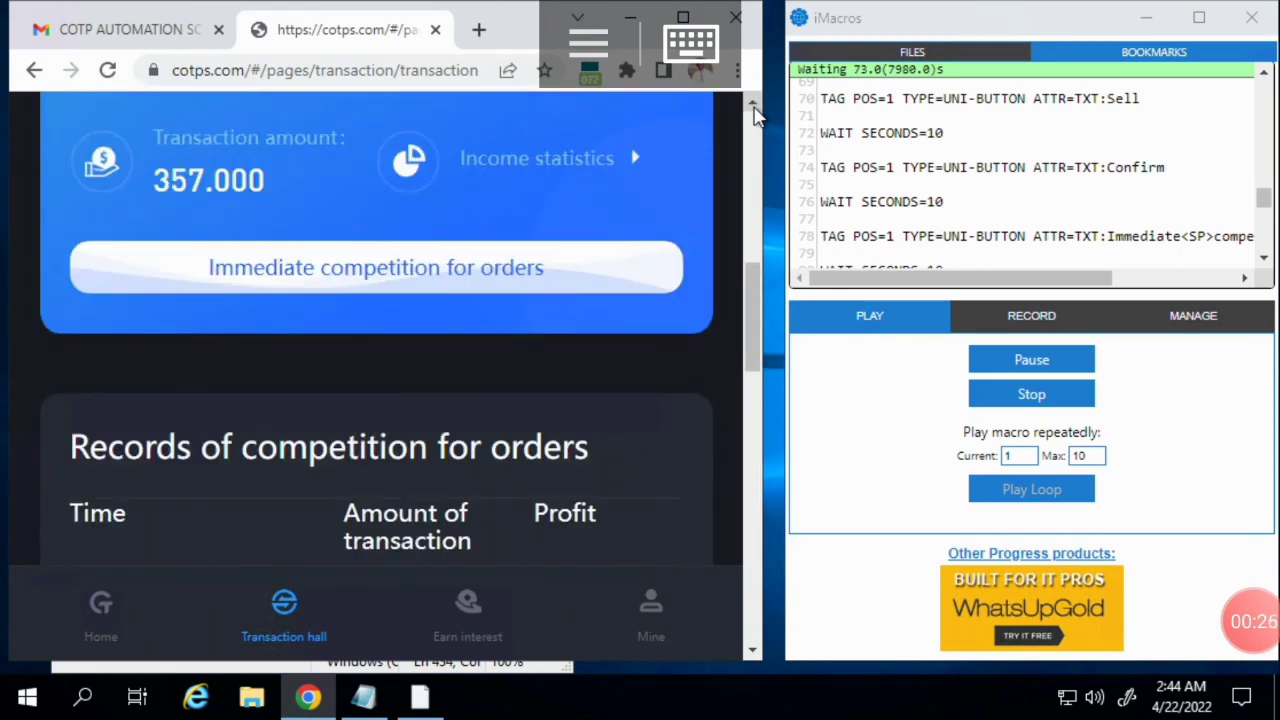
scroll(755, 115, "up", 2)
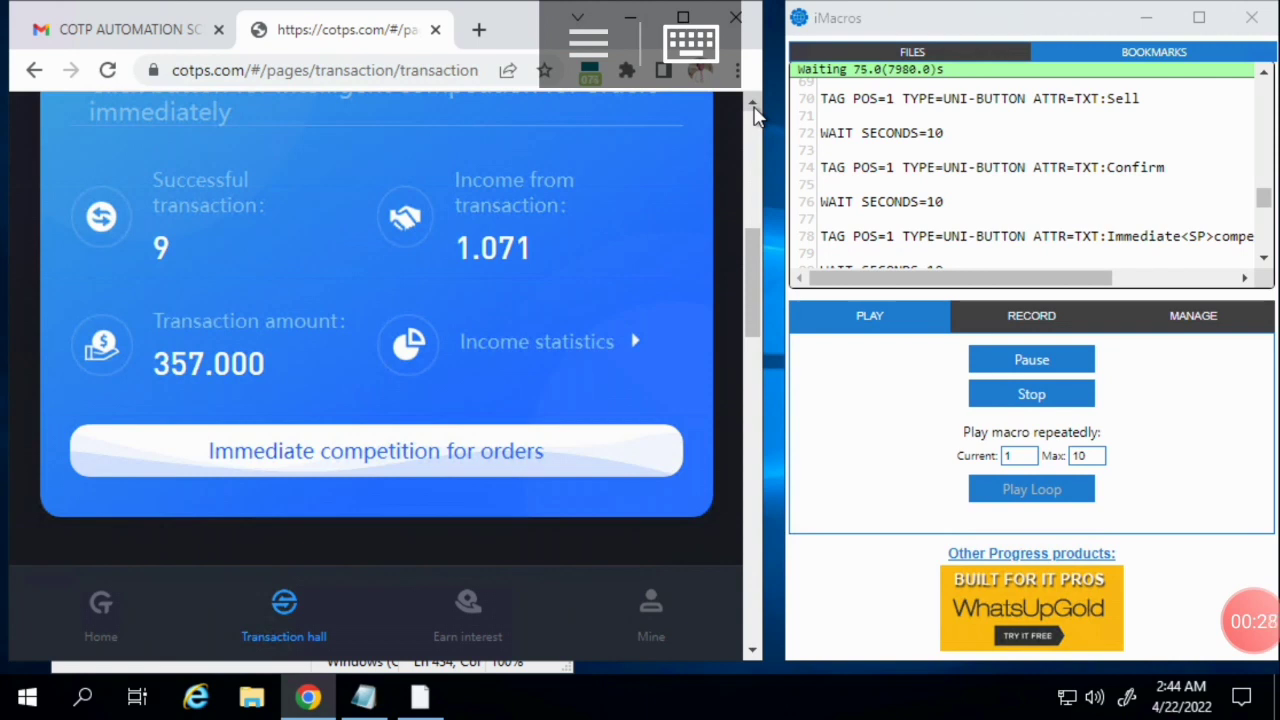
scroll(755, 115, "up", 5)
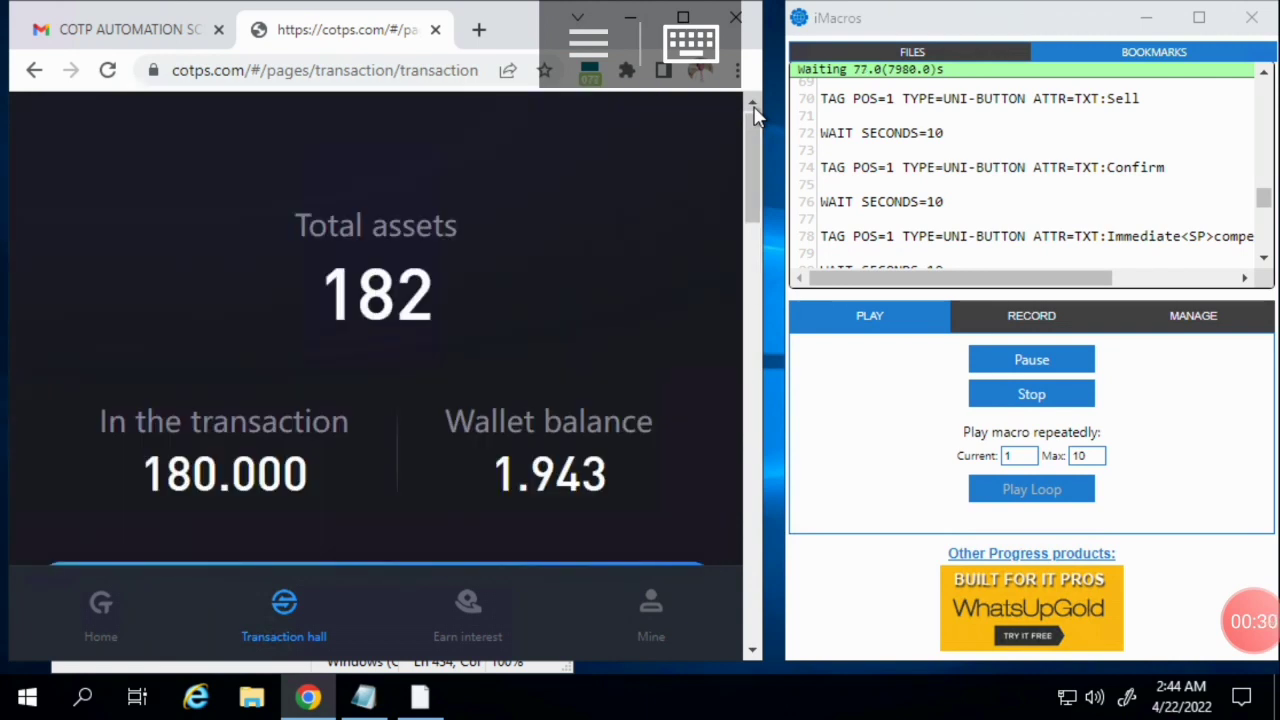